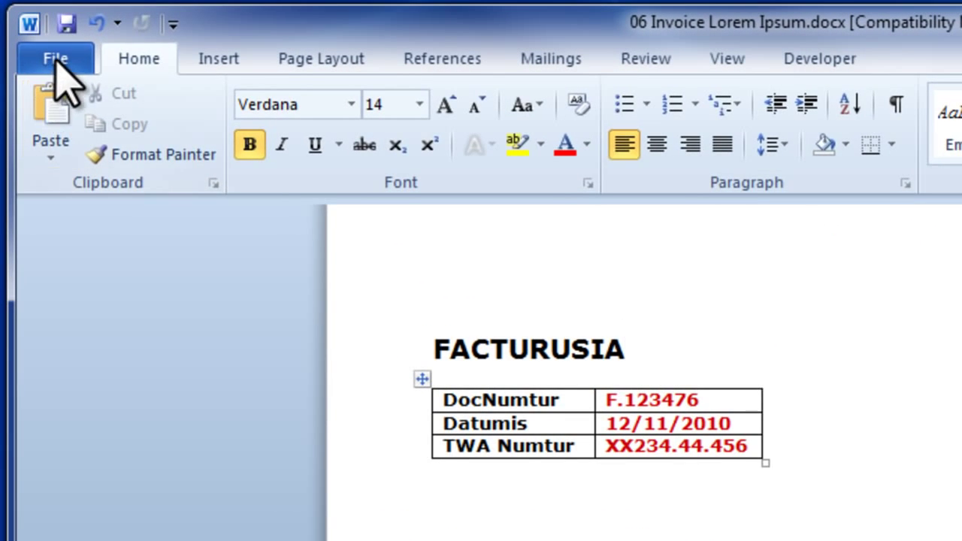
# - Print the invoice document to the Print+Share printer and minimize the Word window
pyautogui.click(55, 63)
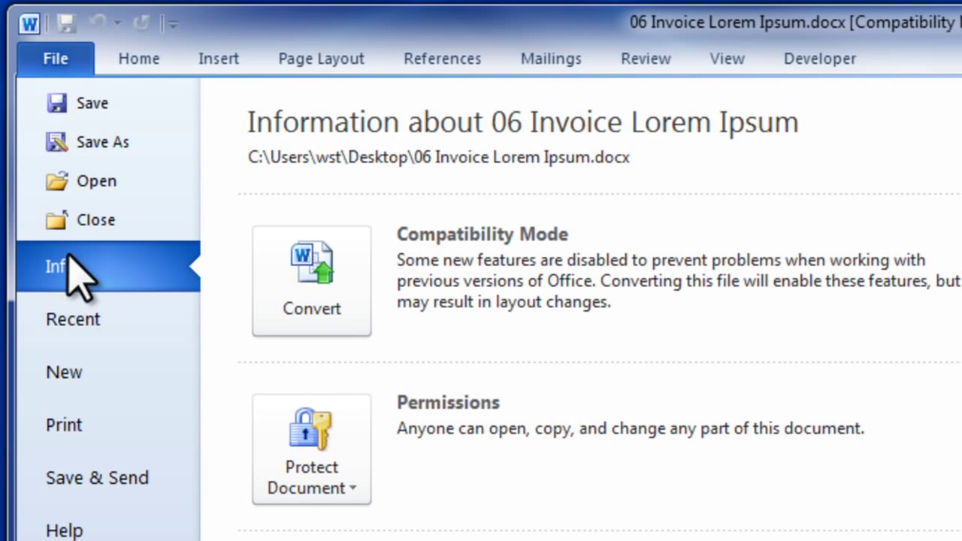
pyautogui.click(104, 421)
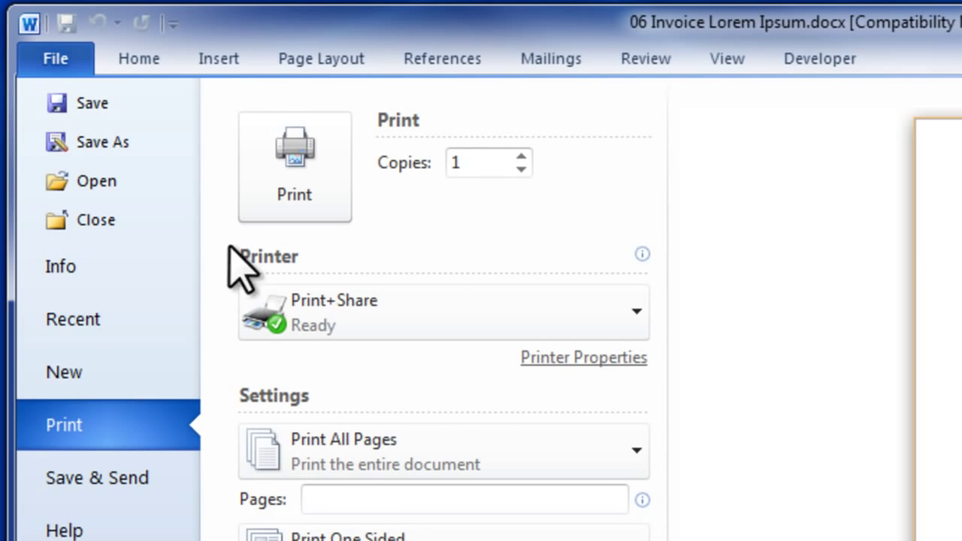
pyautogui.click(273, 197)
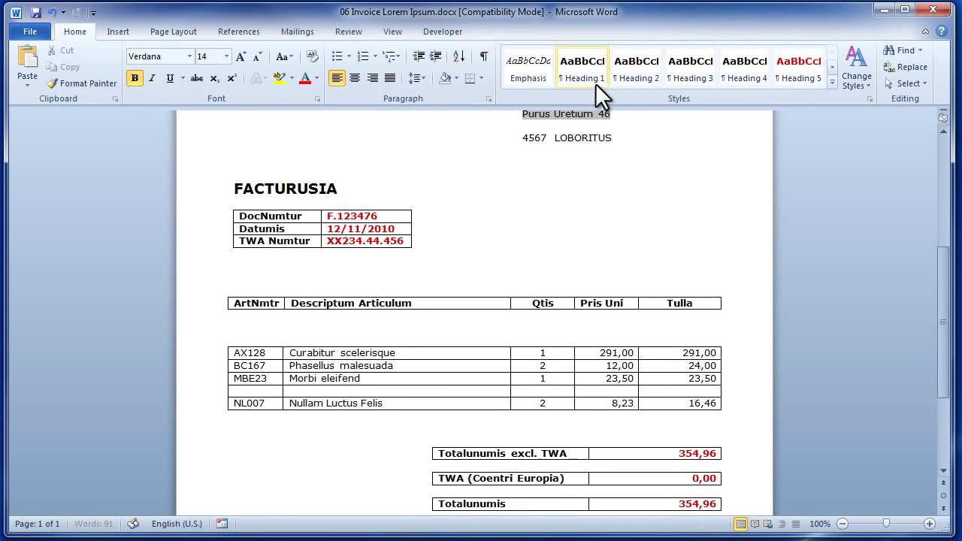
pyautogui.click(882, 10)
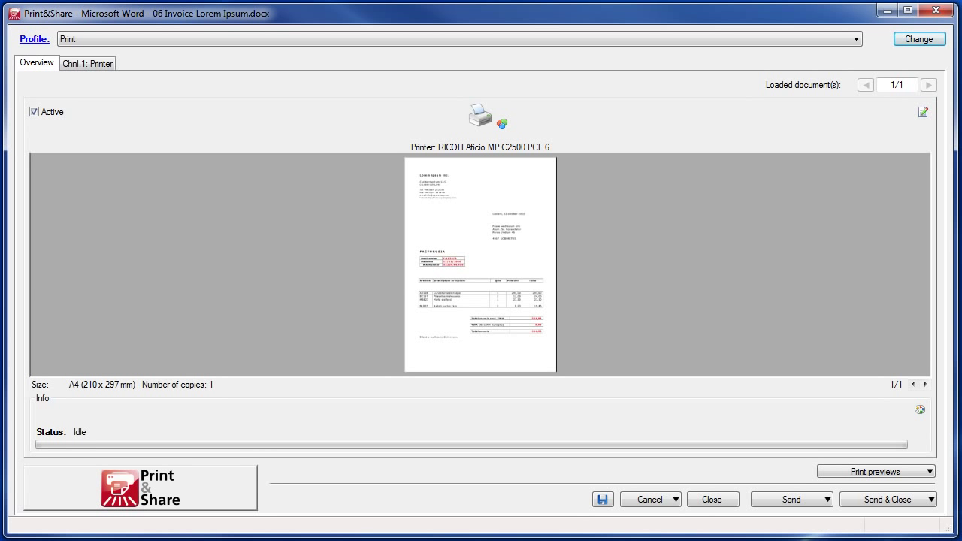
# - Create a new profile named Archive
pyautogui.click(910, 39)
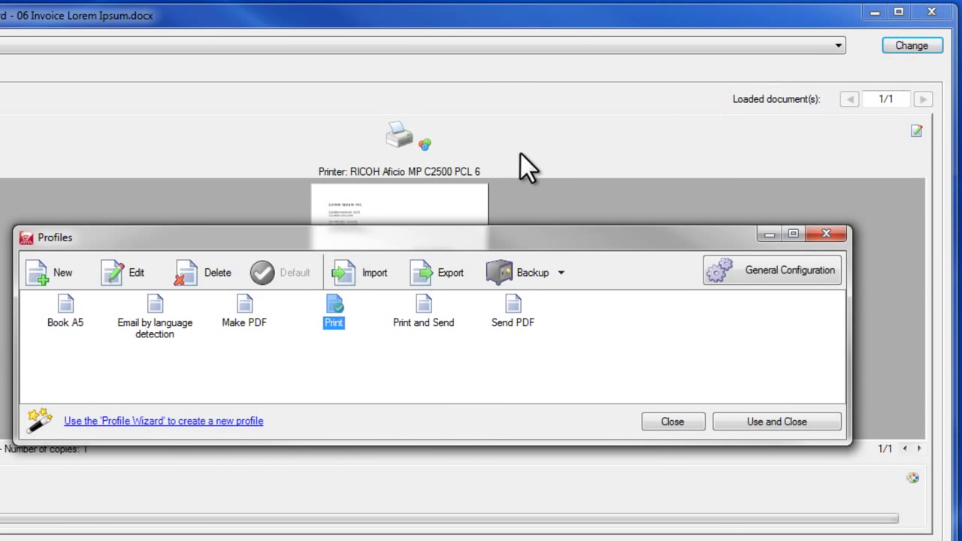
pyautogui.click(72, 265)
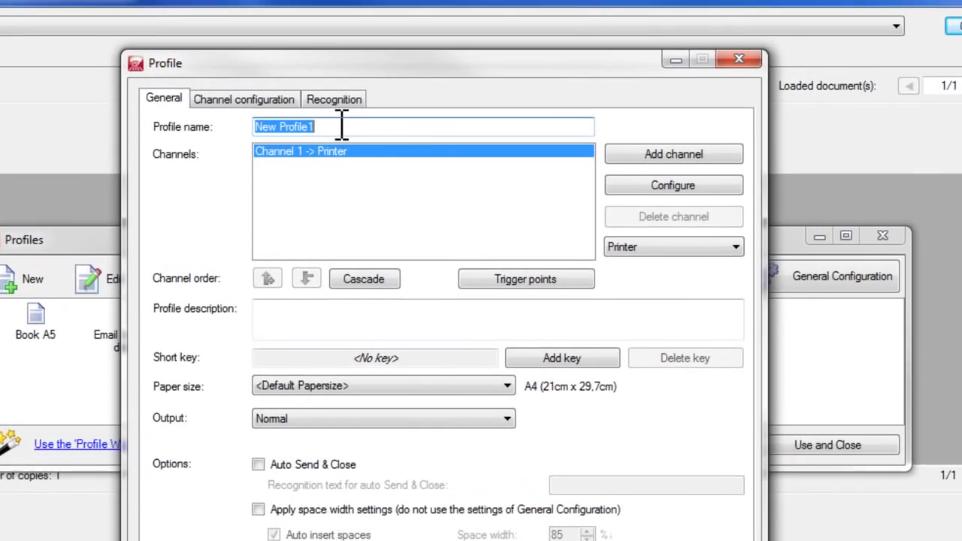
pyautogui.moveTo(324, 136); pyautogui.dragTo(234, 141)
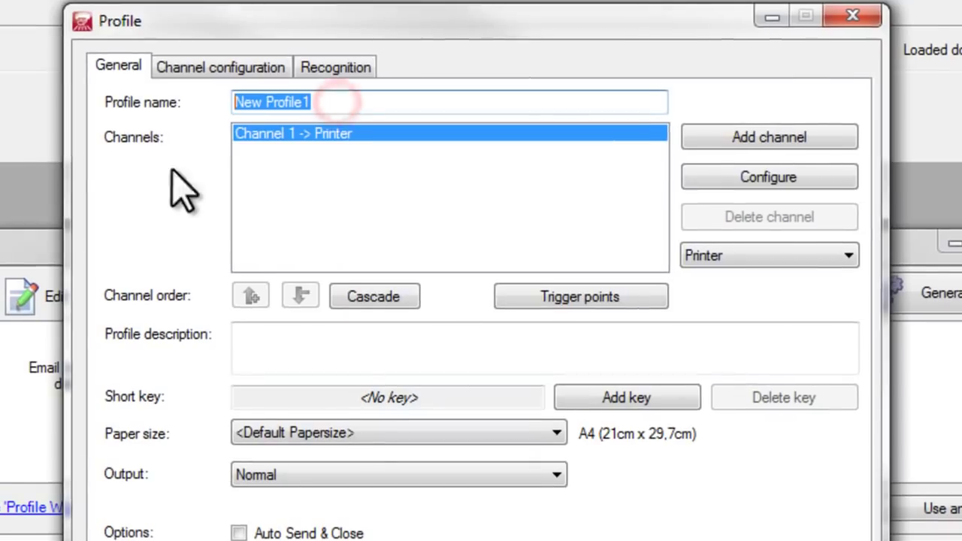
pyautogui.write('Archive')
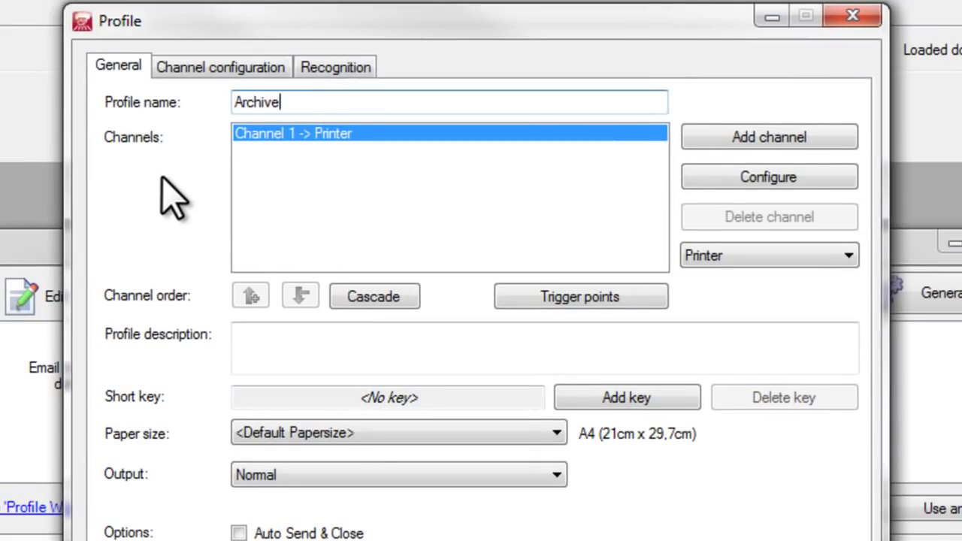
# - Change the Archive profile's Channel 1 type to File Printer
pyautogui.click(524, 129)
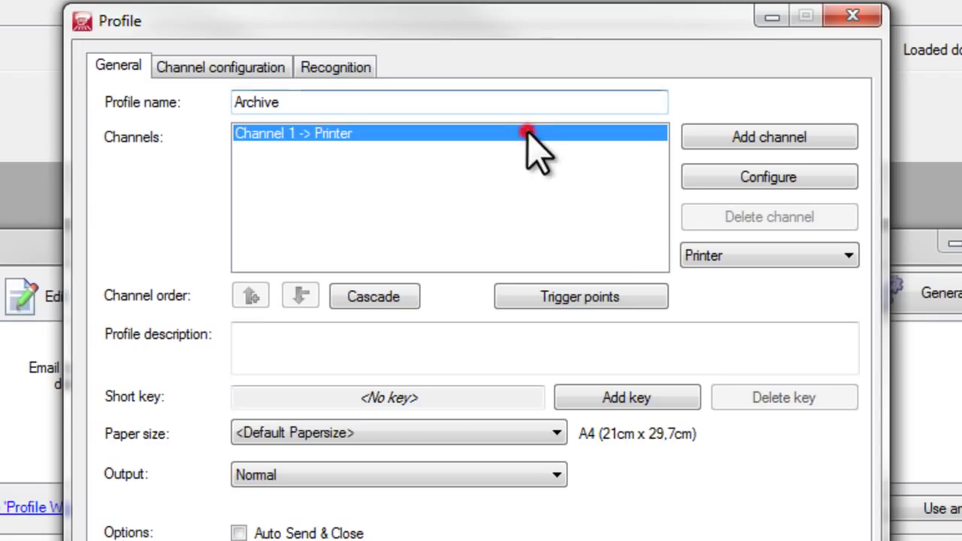
pyautogui.click(787, 256)
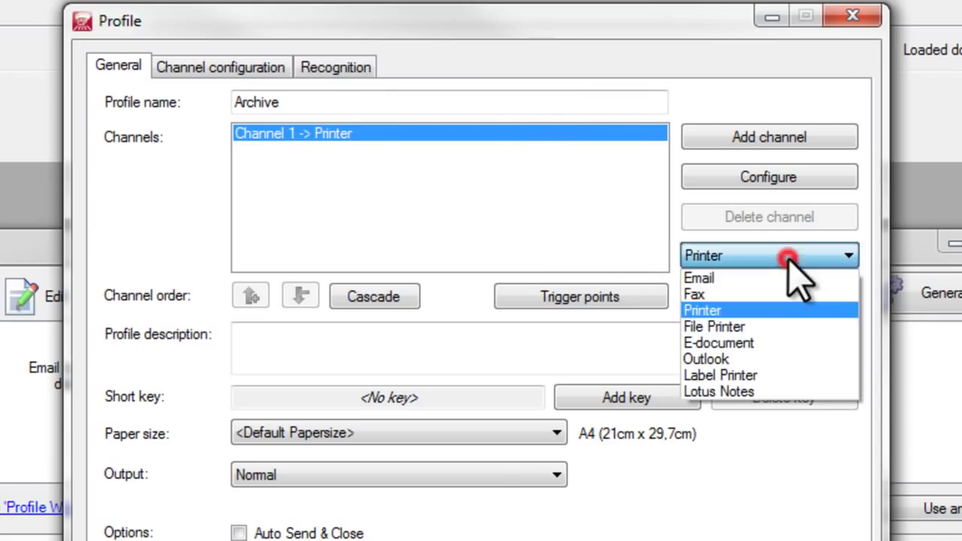
pyautogui.click(801, 329)
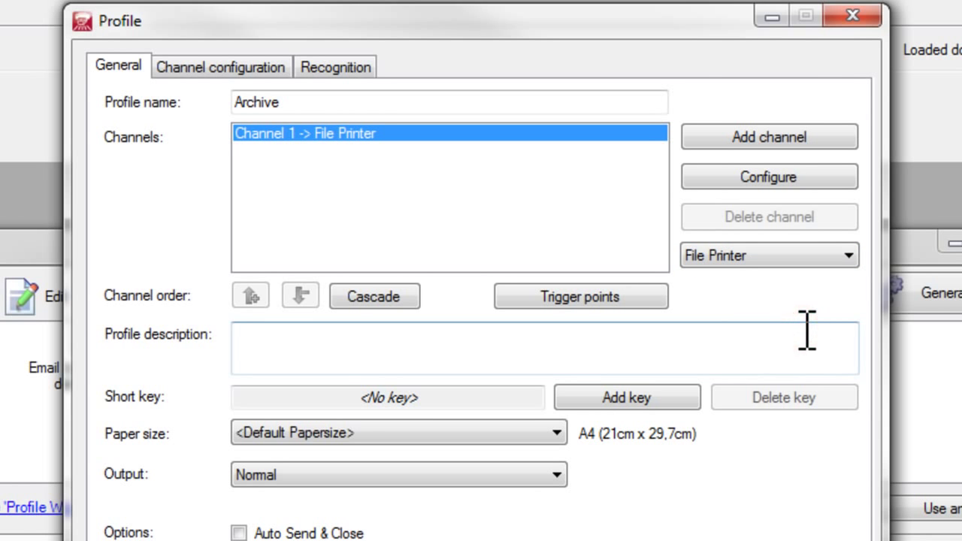
# - In the File Printer channel's PDF options, enable PDF/A-1B compatibility and set the metadata title to Invoice
pyautogui.click(823, 179)
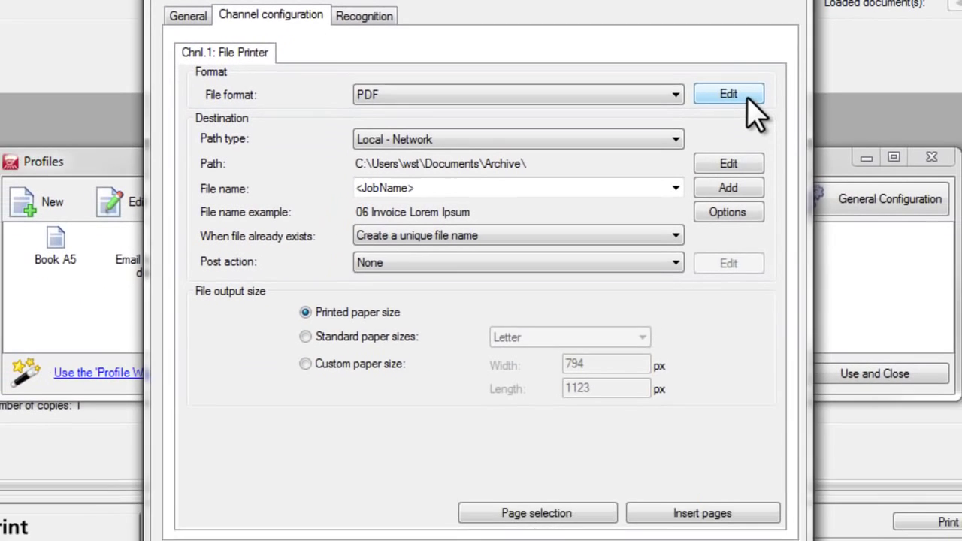
pyautogui.click(746, 96)
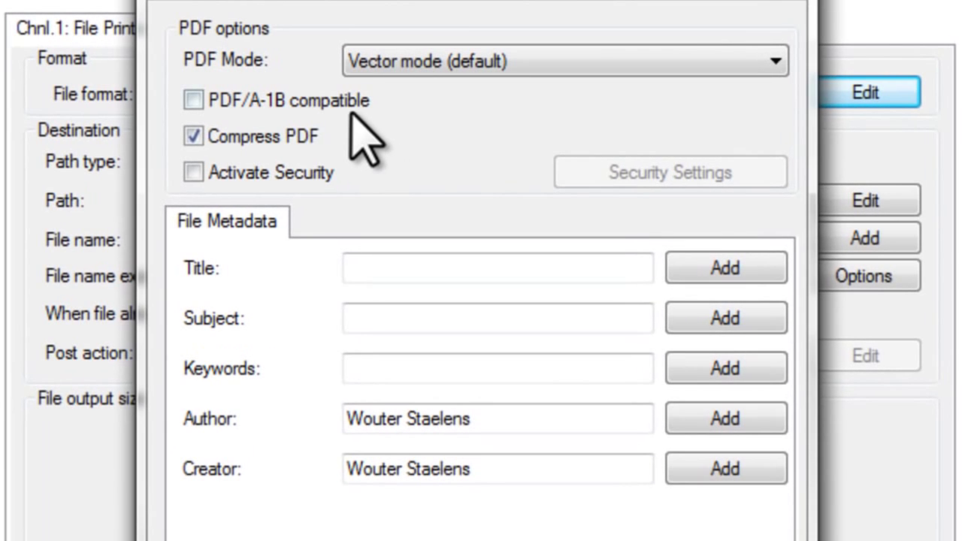
pyautogui.click(394, 97)
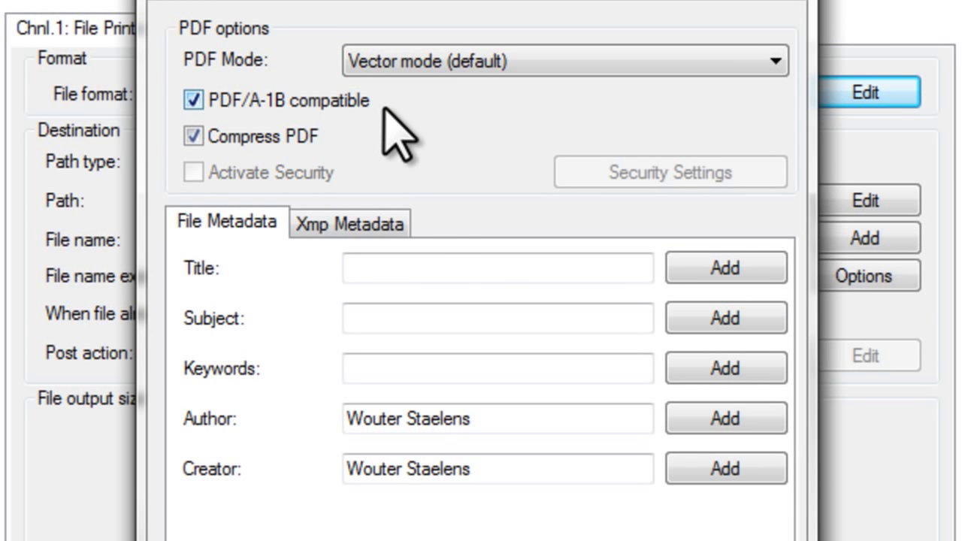
pyautogui.click(445, 271)
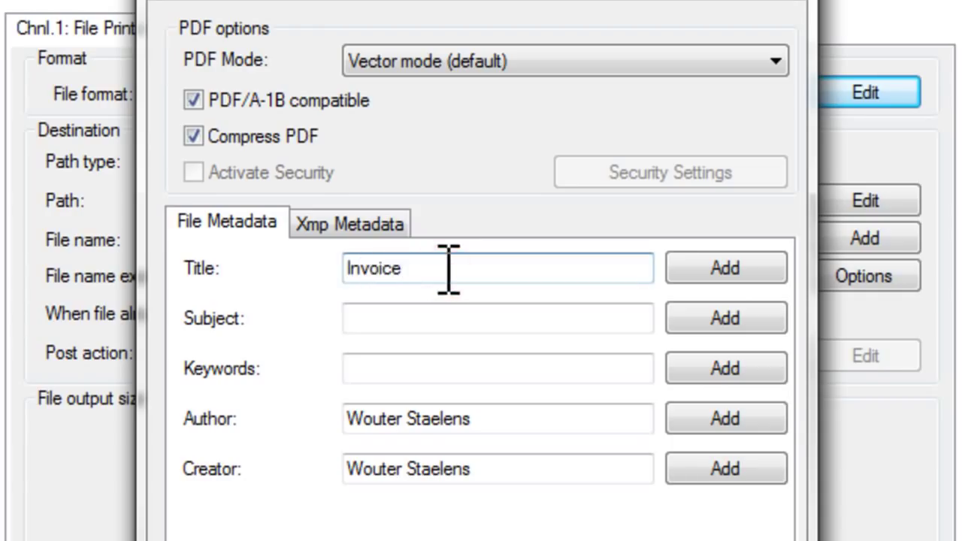
# - Fill the metadata subject with a recognition tag that uses label recognition on the label DocNumtur
pyautogui.click(438, 315)
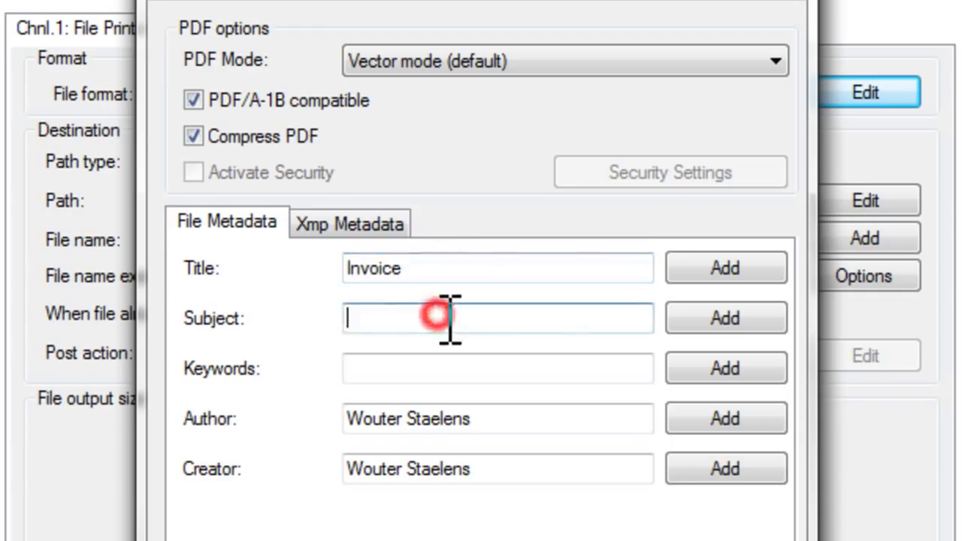
pyautogui.click(753, 318)
pyautogui.click(872, 485)
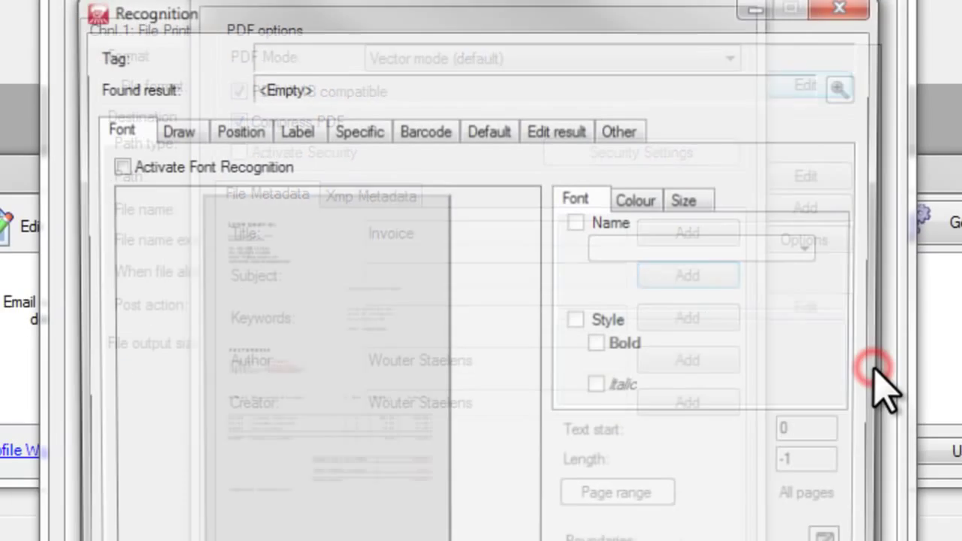
pyautogui.click(297, 132)
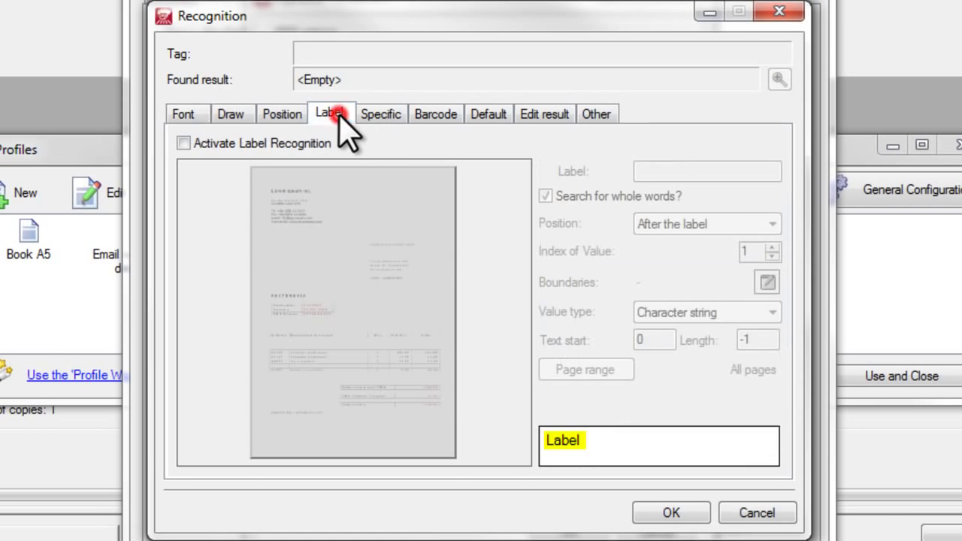
pyautogui.click(308, 144)
pyautogui.click(683, 172)
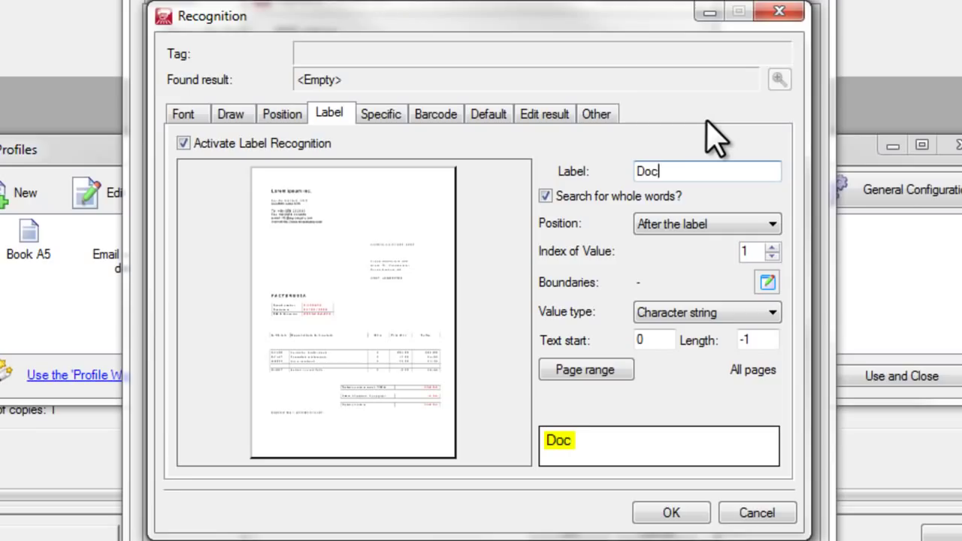
pyautogui.write('DocNumtur')
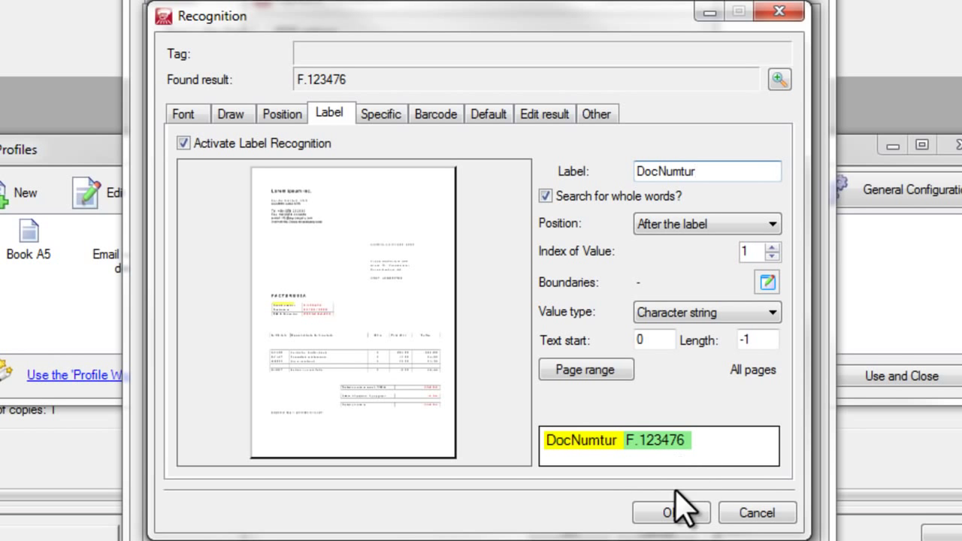
pyautogui.click(673, 513)
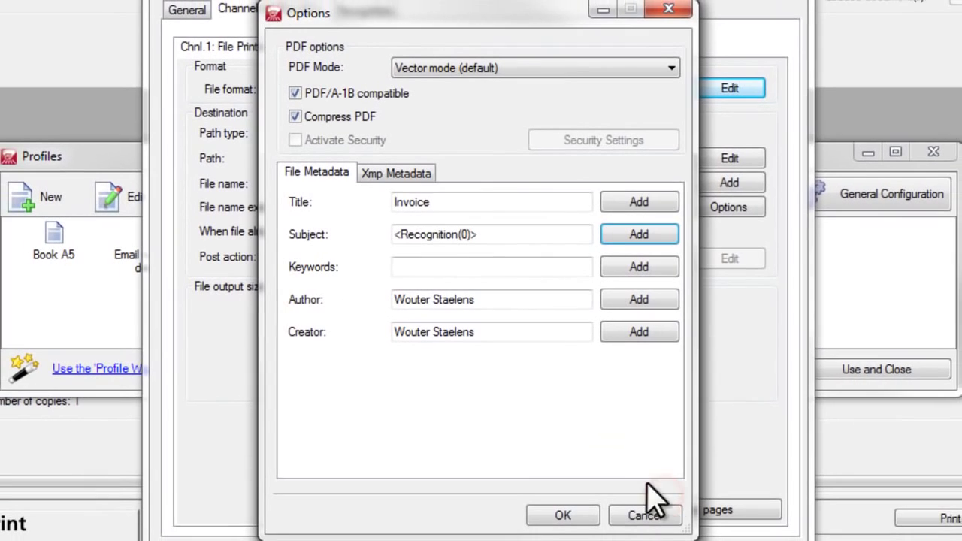
# - Define the first two XMP metadata properties, named DocumentType and DocumentNr
pyautogui.click(398, 177)
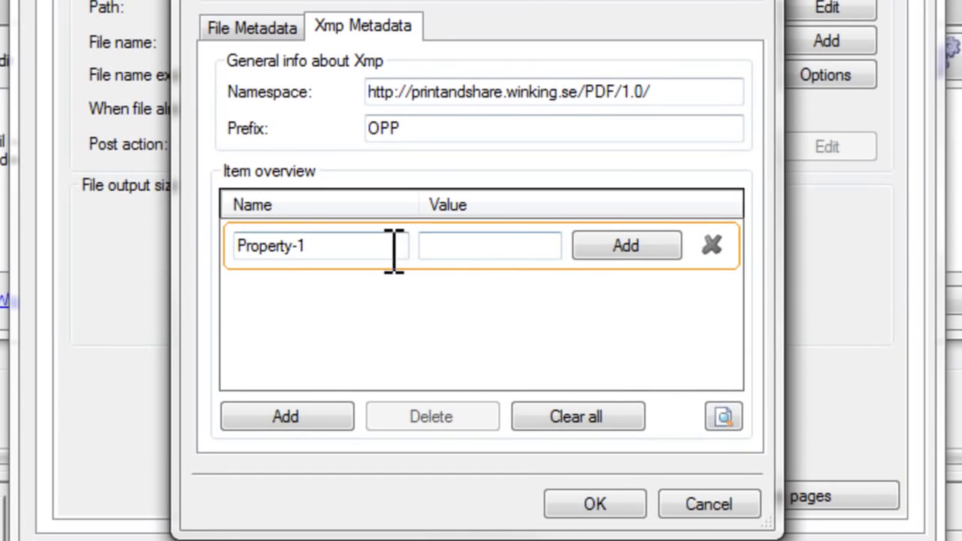
pyautogui.moveTo(406, 307); pyautogui.dragTo(289, 306)
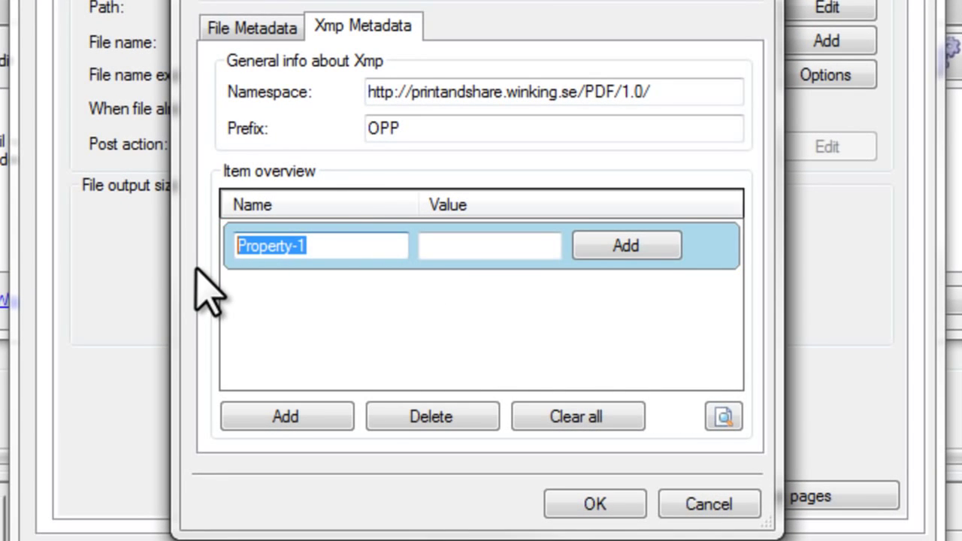
pyautogui.write('DocumentType')
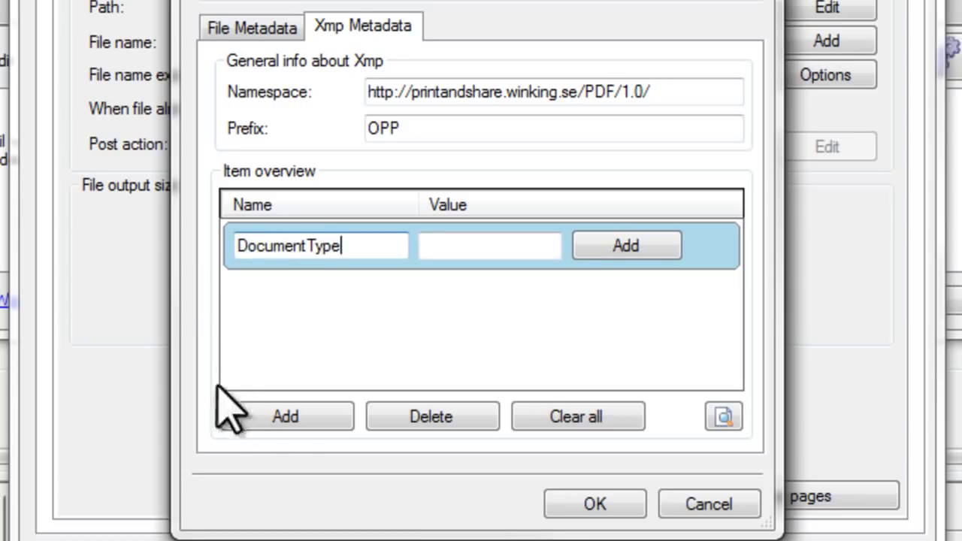
pyautogui.click(285, 417)
pyautogui.click(321, 299)
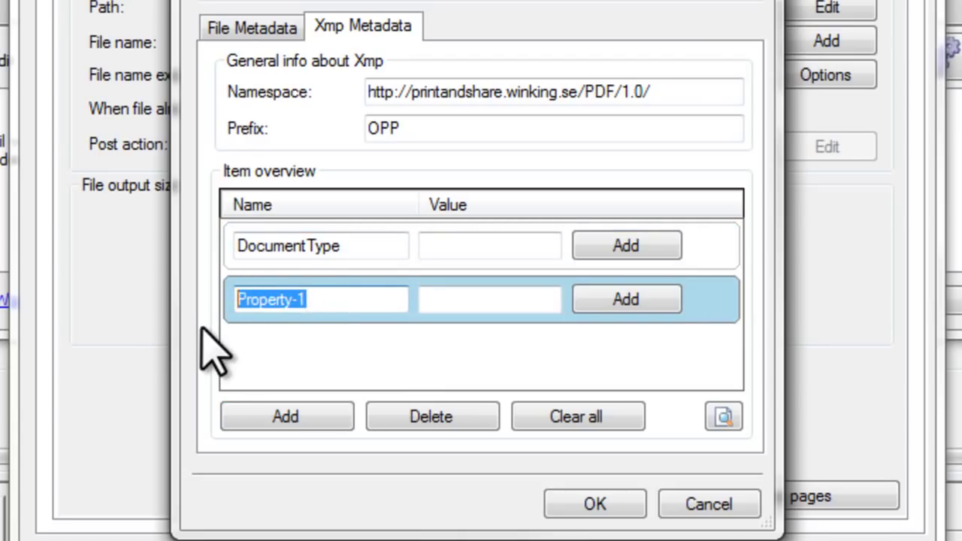
pyautogui.write('DocumentNr')
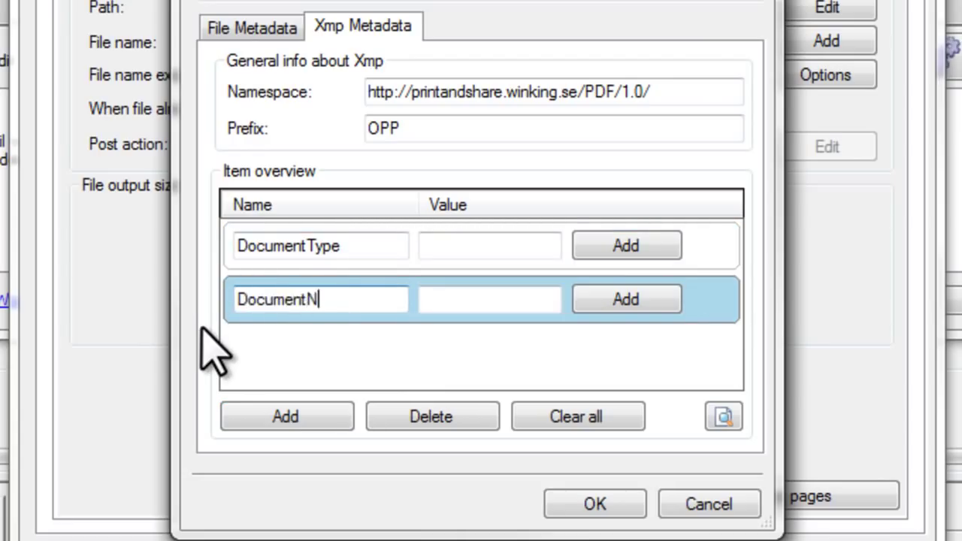
# - Add two more XMP metadata properties named Date and CustomerTVA
pyautogui.click(282, 419)
pyautogui.moveTo(332, 354); pyautogui.dragTo(213, 378)
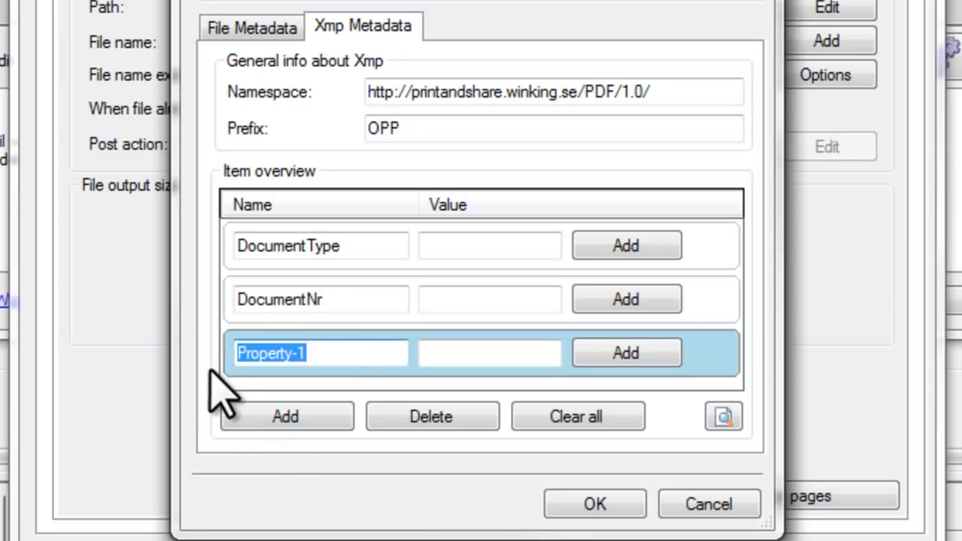
pyautogui.write('Date')
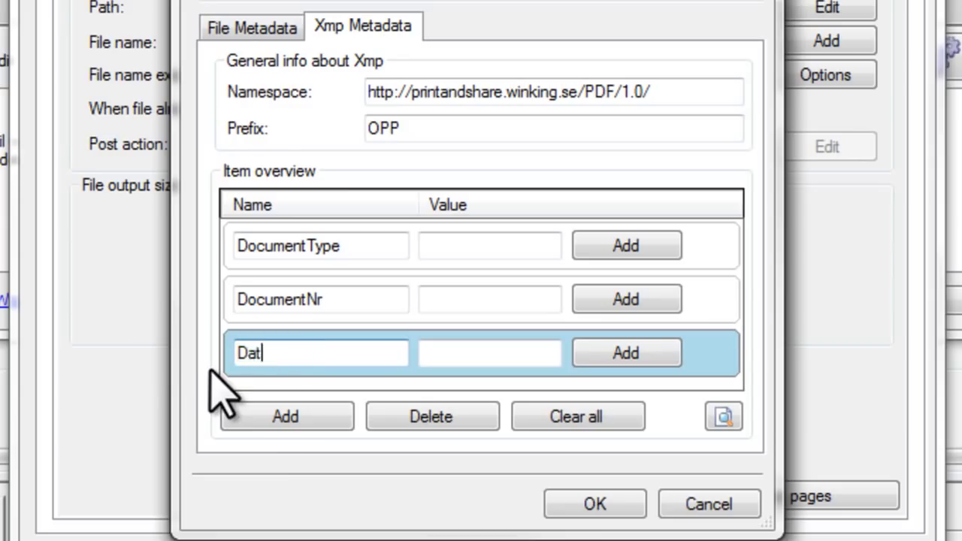
pyautogui.click(267, 425)
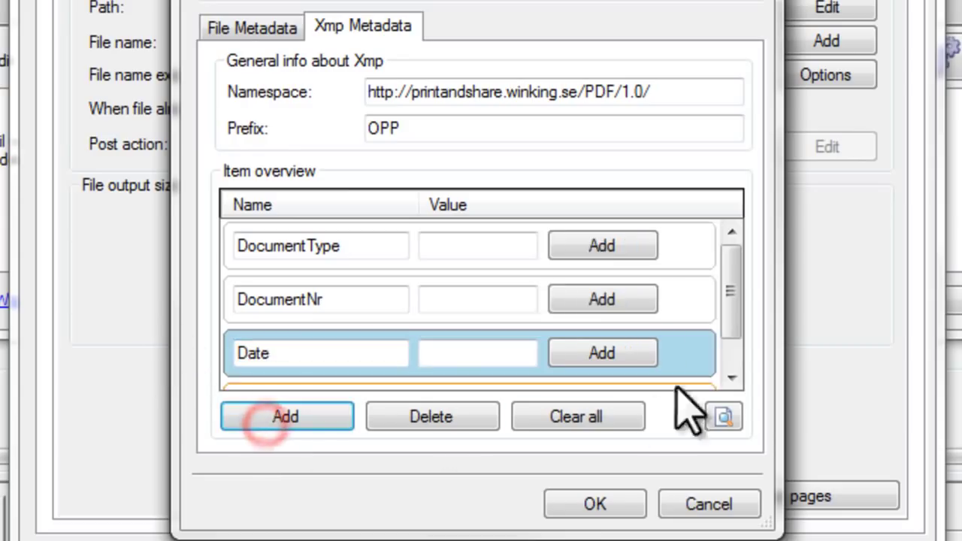
pyautogui.moveTo(730, 305); pyautogui.dragTo(736, 365)
pyautogui.moveTo(383, 365); pyautogui.dragTo(221, 363)
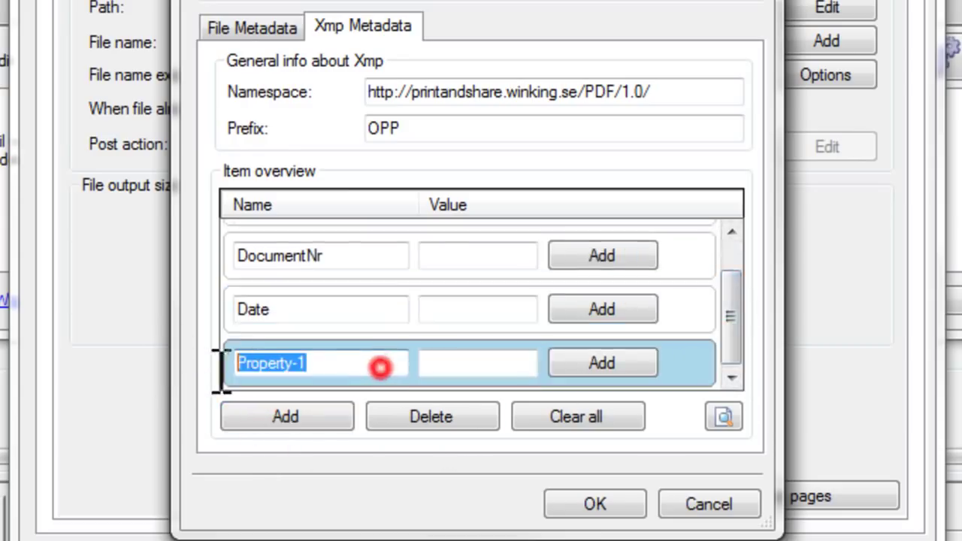
pyautogui.write('CustomerTVA')
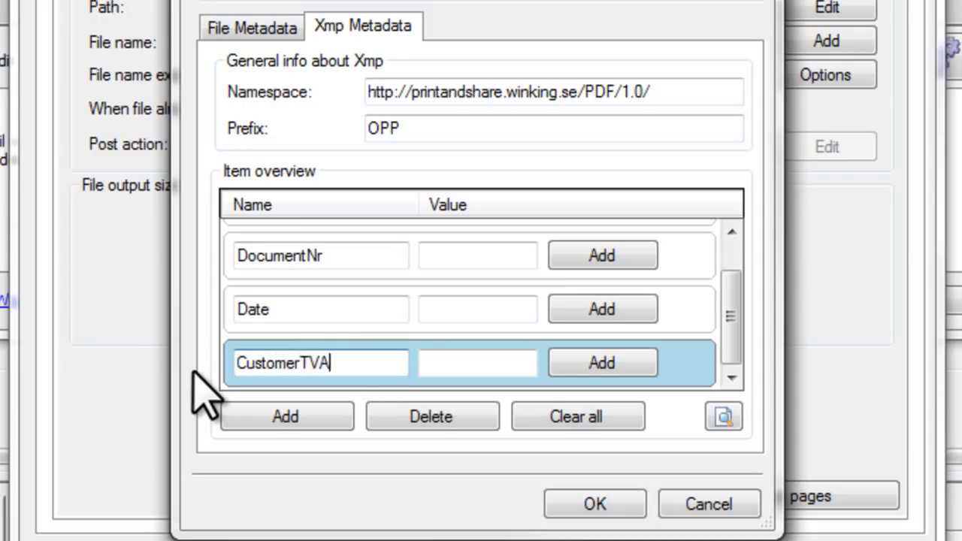
# - Add a fifth XMP metadata property named Total
pyautogui.click(285, 417)
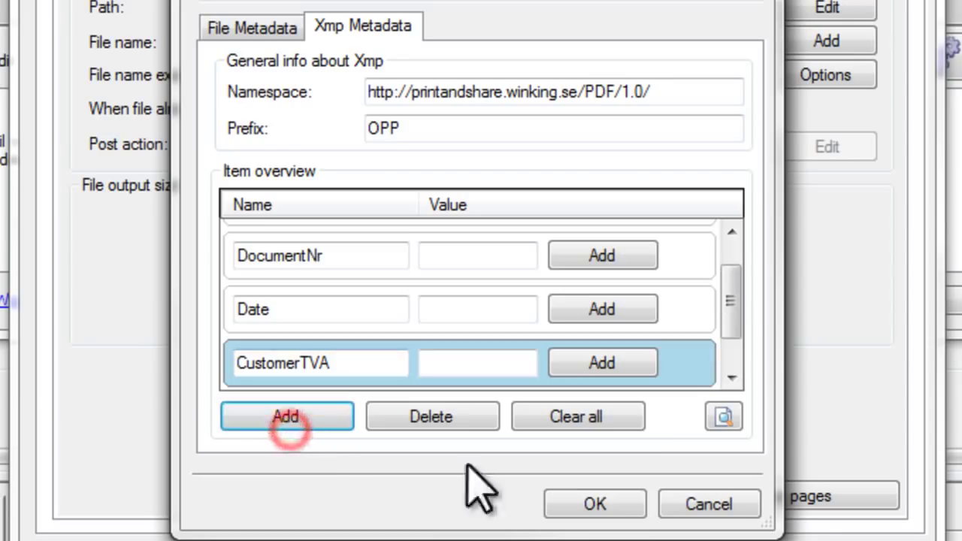
pyautogui.moveTo(734, 308); pyautogui.dragTo(730, 356)
pyautogui.moveTo(372, 364); pyautogui.dragTo(190, 374)
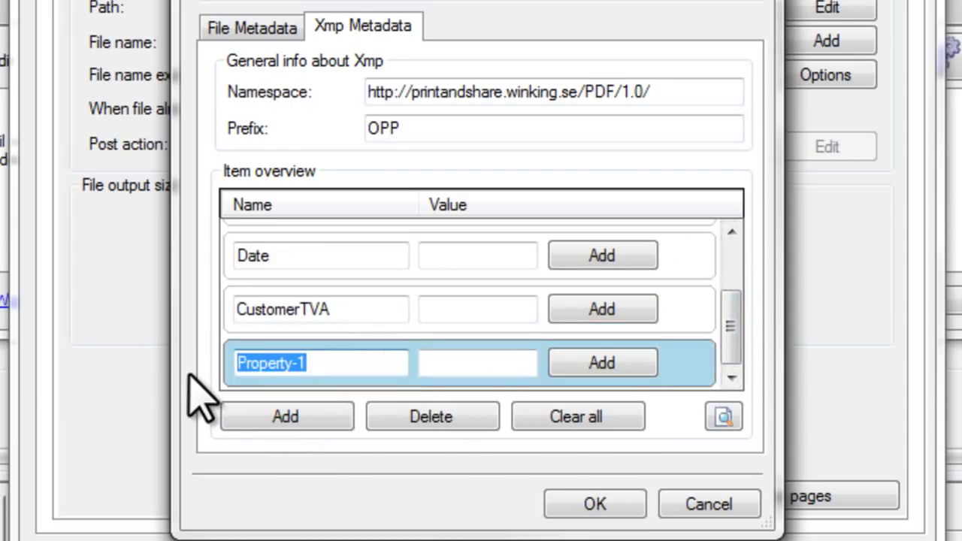
pyautogui.write('Total')
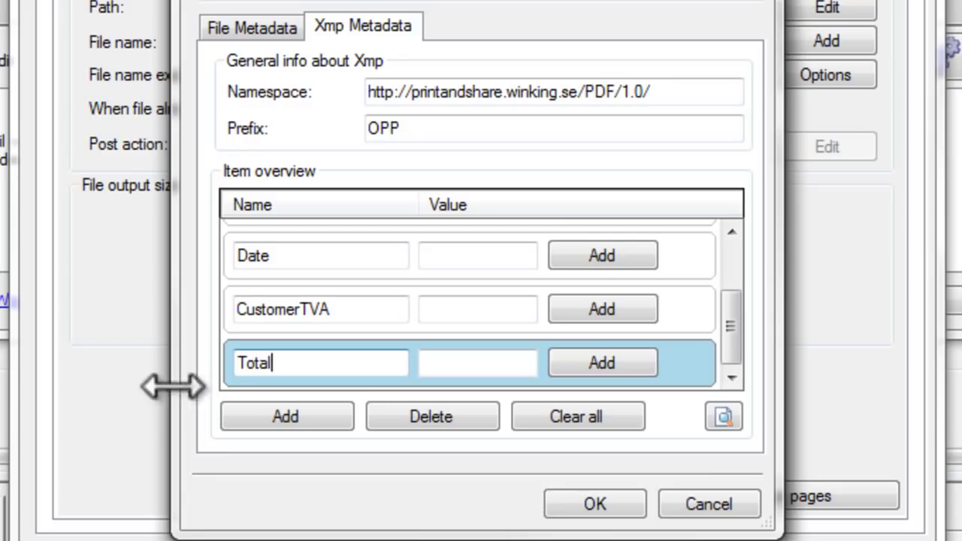
pyautogui.moveTo(730, 335); pyautogui.dragTo(728, 245)
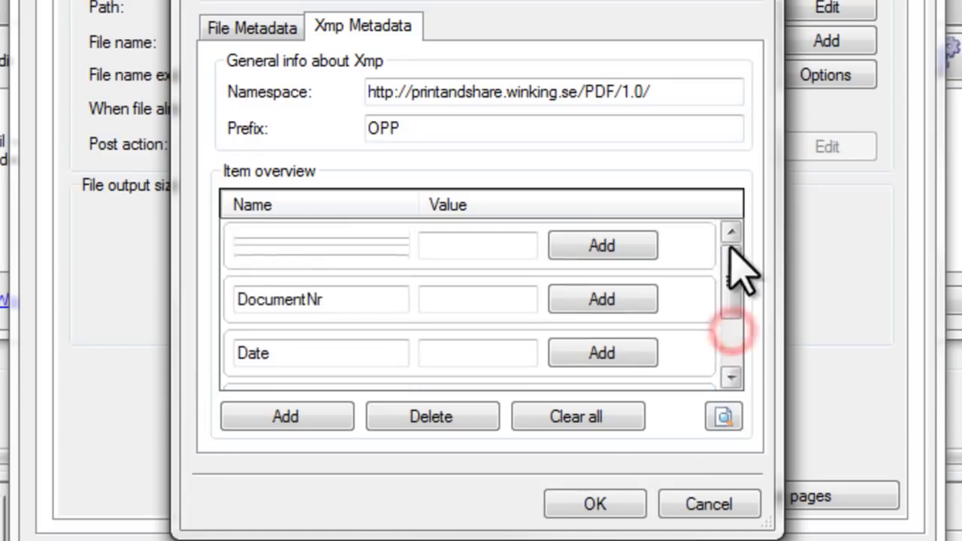
# - Set the DocumentType value to Invoice and fill the DocumentNr value with a recognition tag using label recognition on the label DocNumtur
pyautogui.click(461, 246)
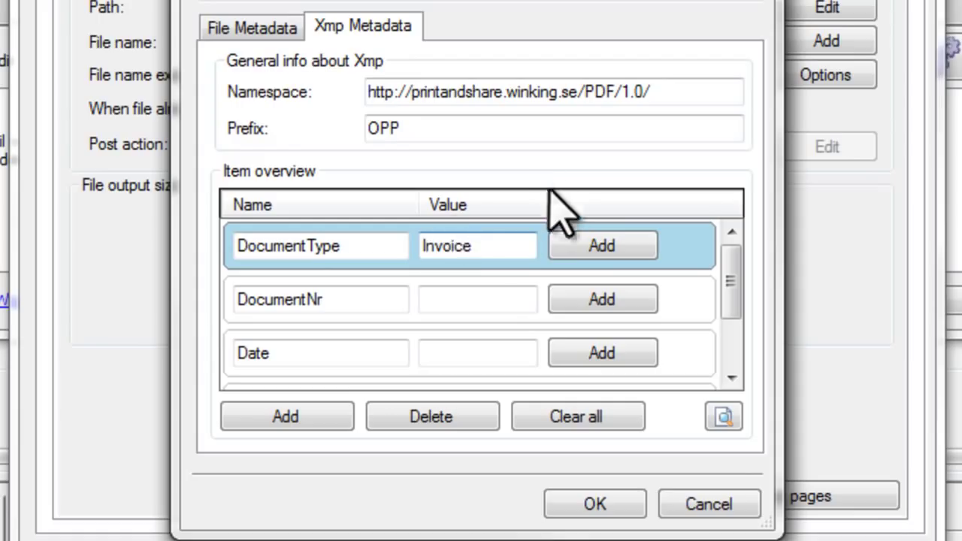
pyautogui.click(489, 300)
pyautogui.click(610, 304)
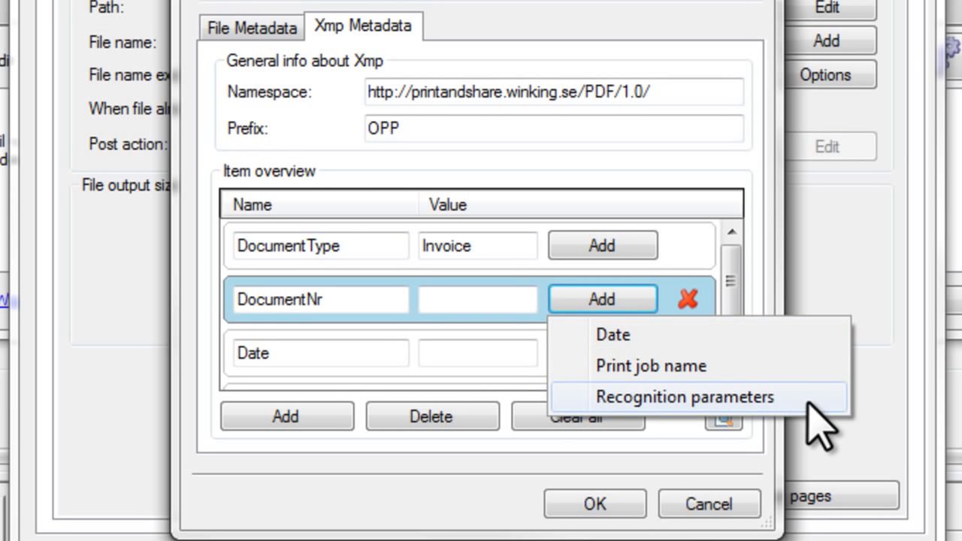
pyautogui.click(808, 404)
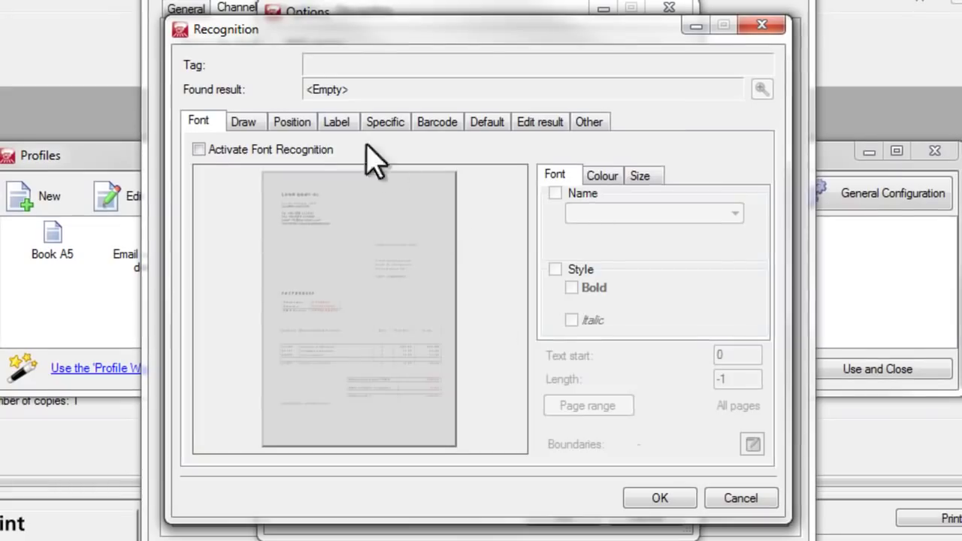
pyautogui.click(338, 121)
pyautogui.click(323, 150)
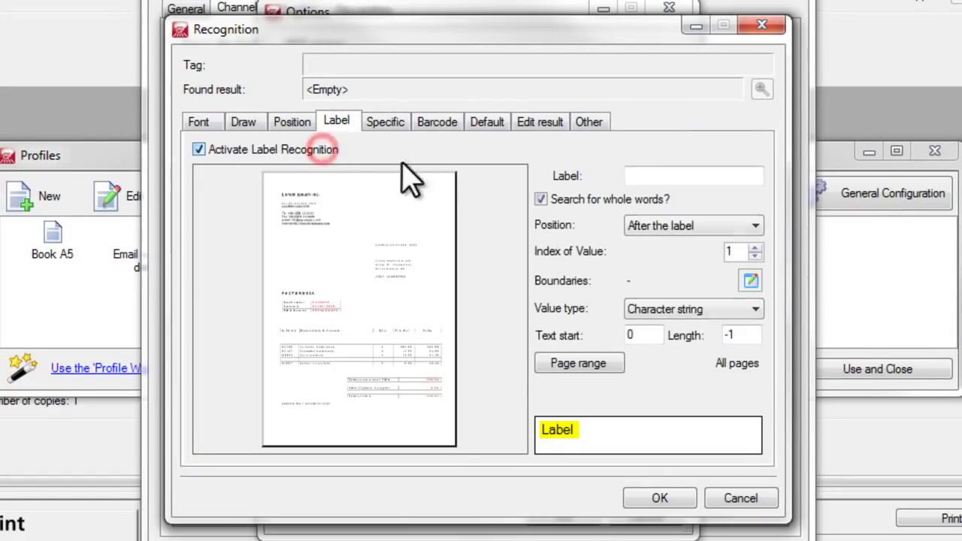
pyautogui.click(645, 176)
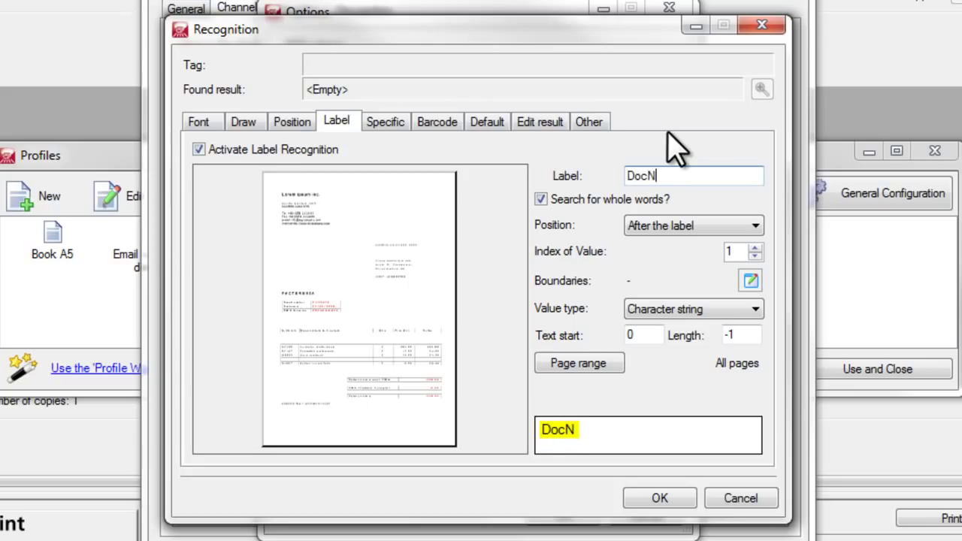
pyautogui.write('DocNumtur')
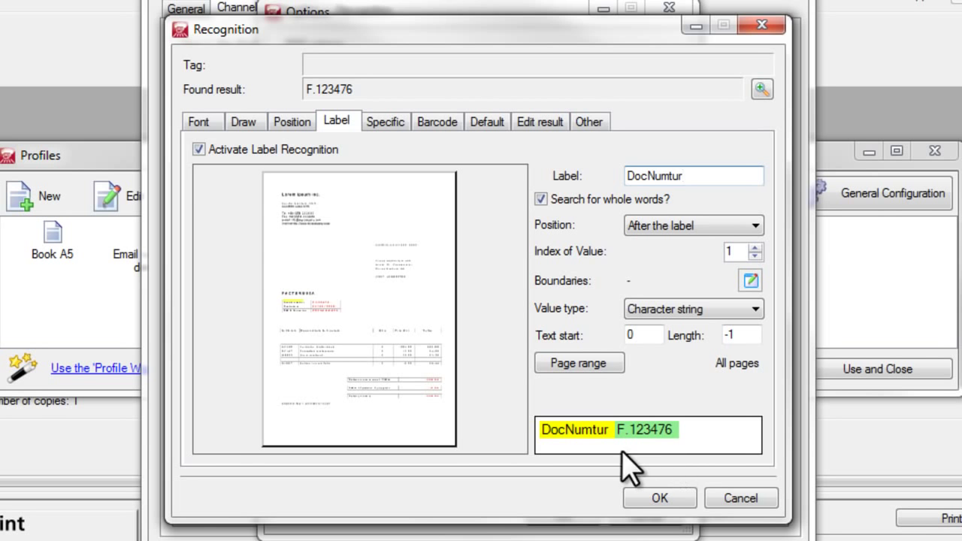
pyautogui.click(662, 499)
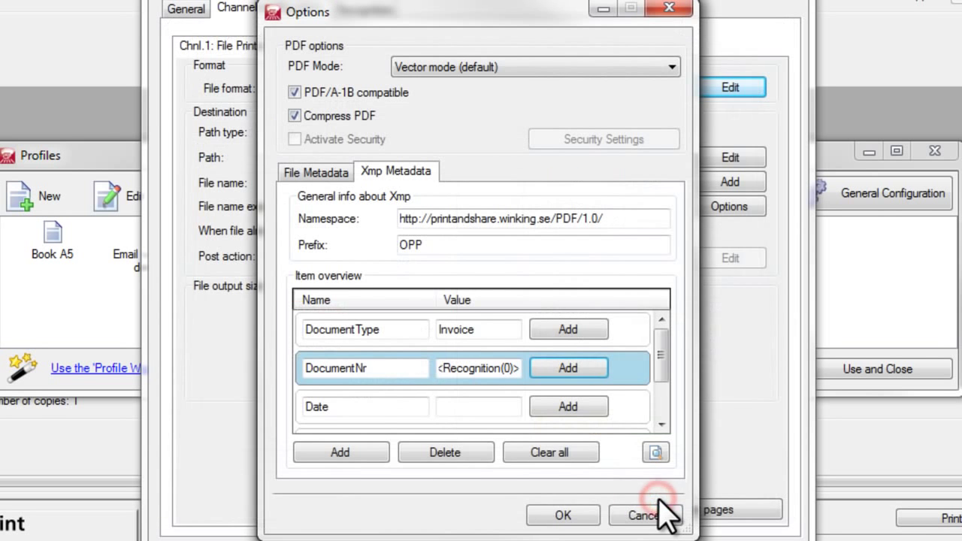
# - Fill the Date property's value with a recognition tag that uses label recognition on the label Datumis
pyautogui.click(493, 407)
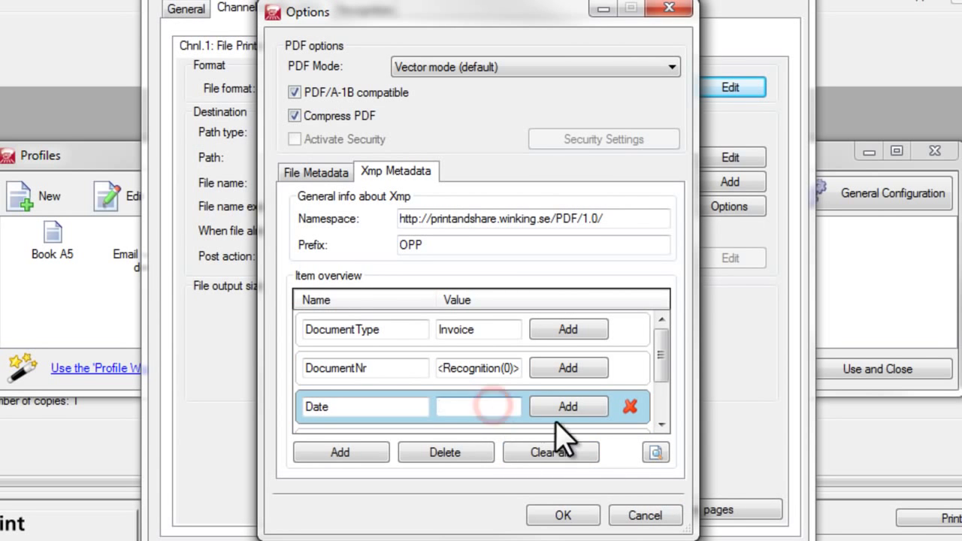
pyautogui.click(583, 410)
pyautogui.click(728, 478)
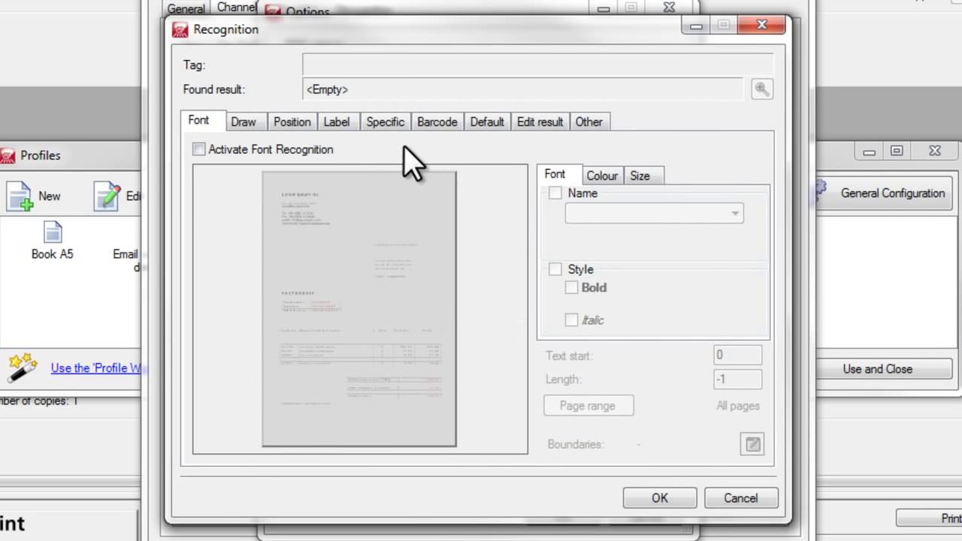
pyautogui.click(336, 123)
pyautogui.click(332, 149)
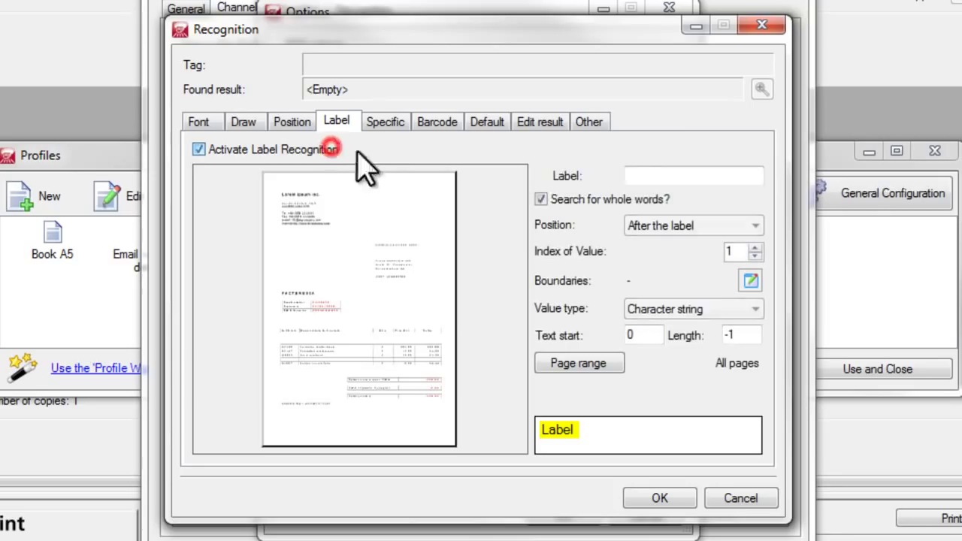
pyautogui.click(653, 177)
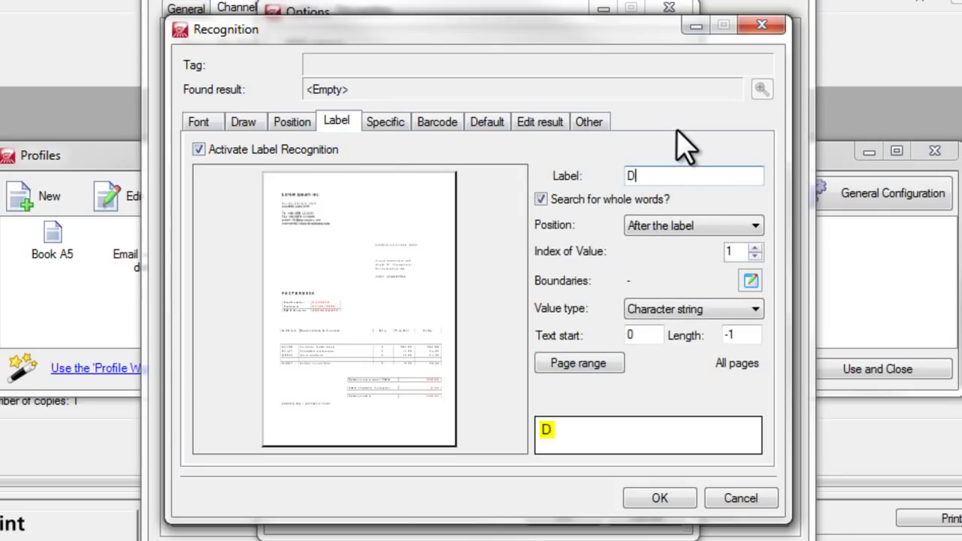
pyautogui.write('Datumis')
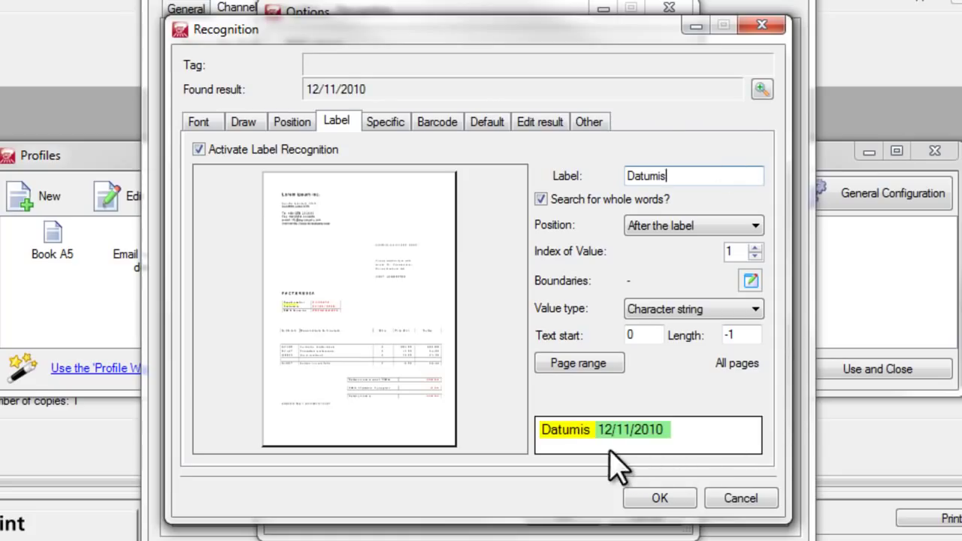
pyautogui.click(660, 497)
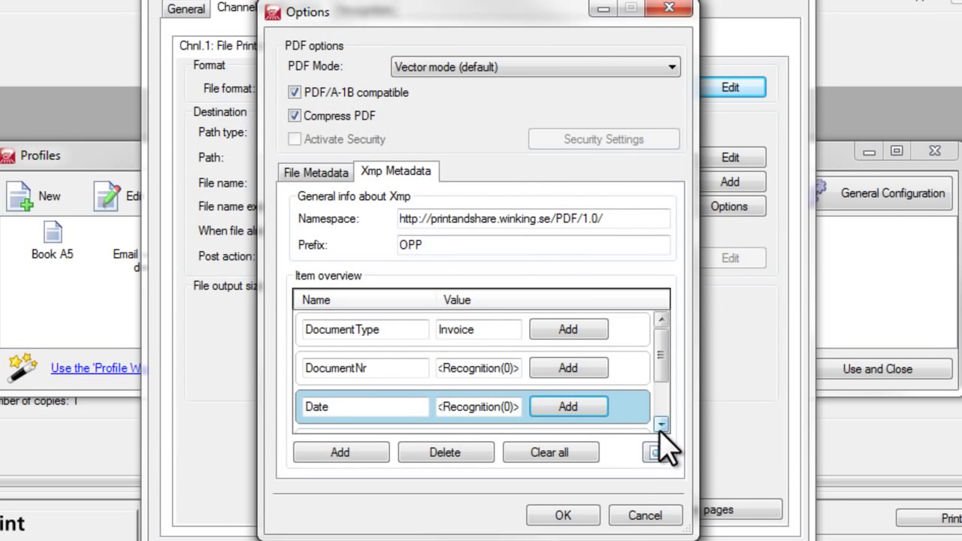
# - Fill the CustomerTVA property's value with a recognition tag that uses label recognition on the label "TWA Numtur"
pyautogui.click(661, 425)
pyautogui.click(661, 425)
pyautogui.click(660, 426)
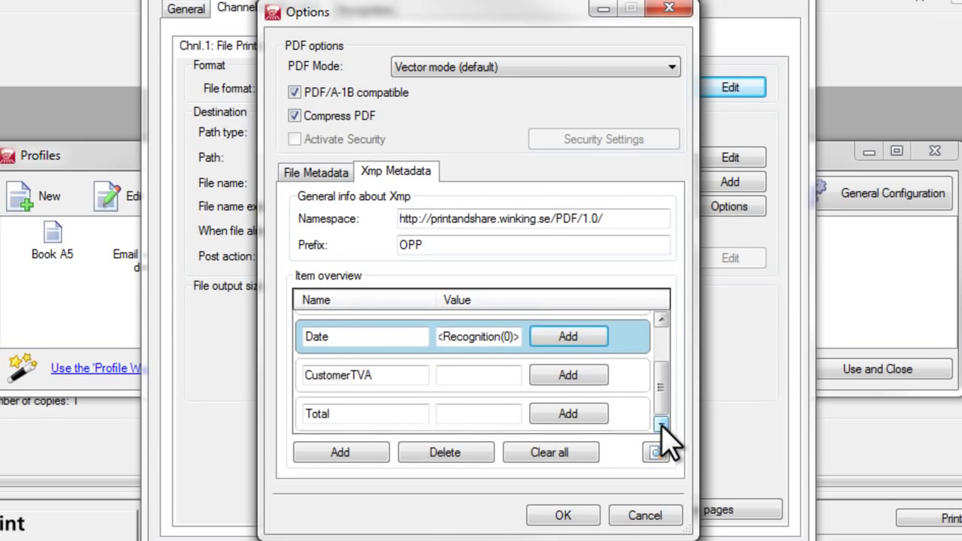
pyautogui.click(483, 373)
pyautogui.click(591, 372)
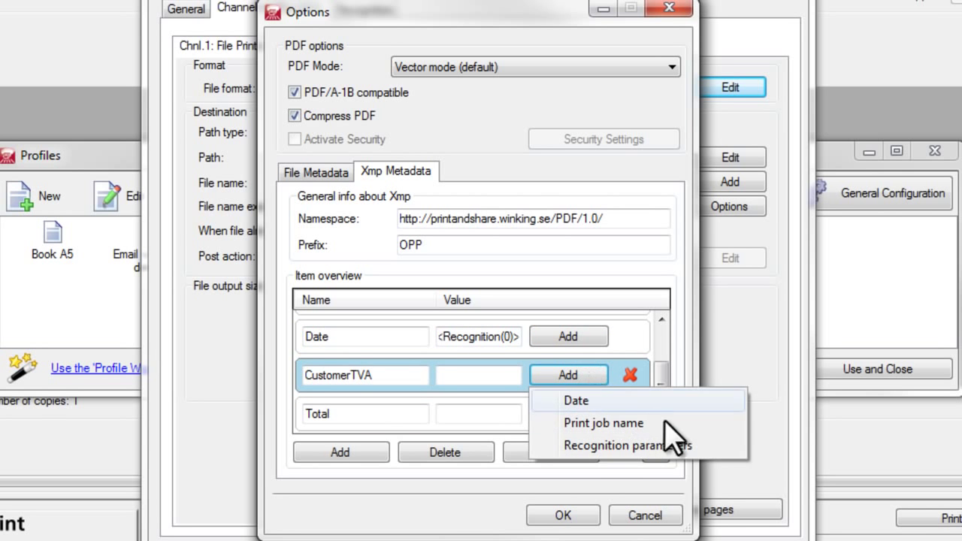
pyautogui.click(701, 445)
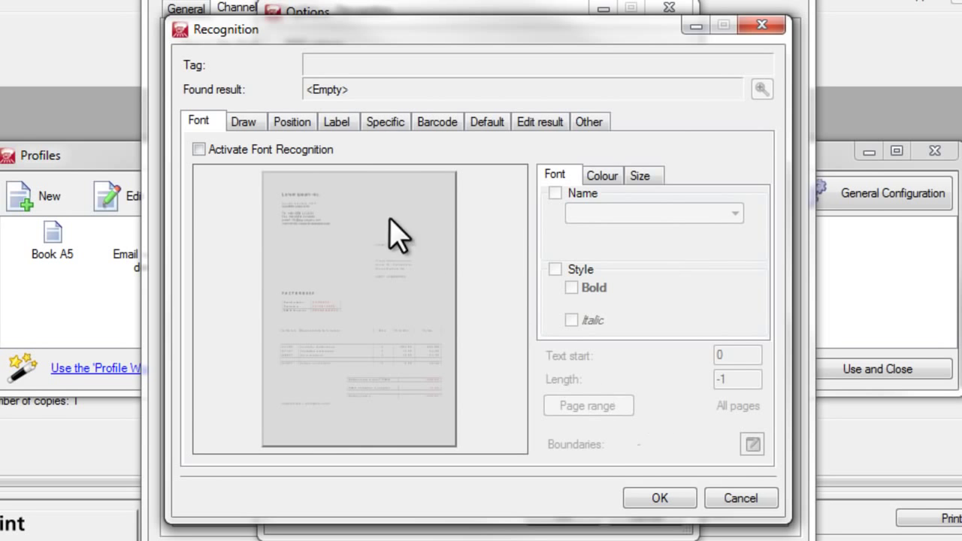
pyautogui.click(334, 123)
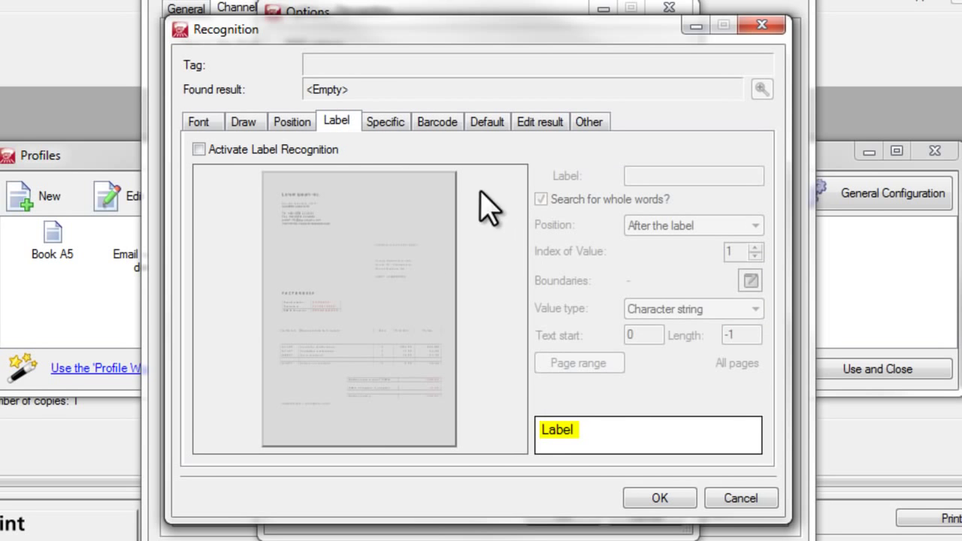
pyautogui.click(317, 150)
pyautogui.click(655, 178)
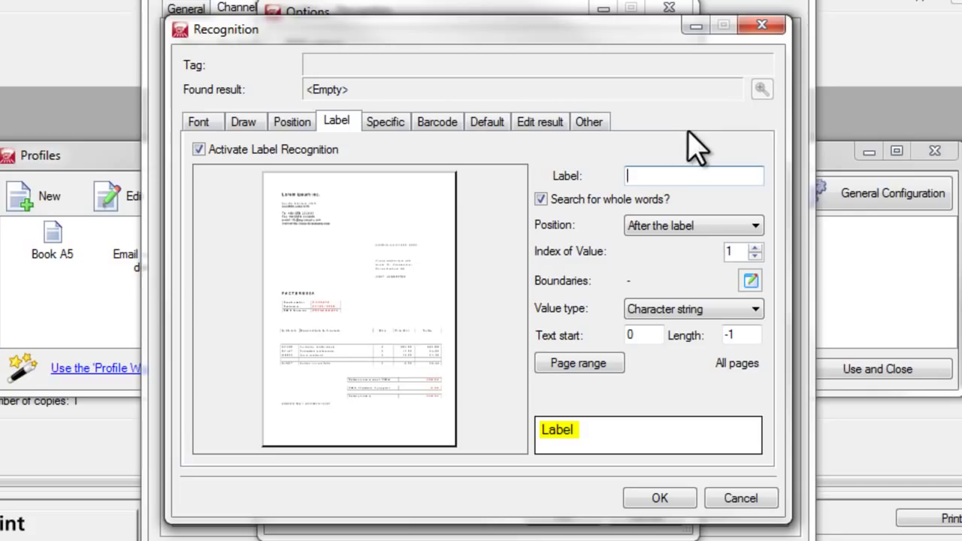
pyautogui.write('TWA')
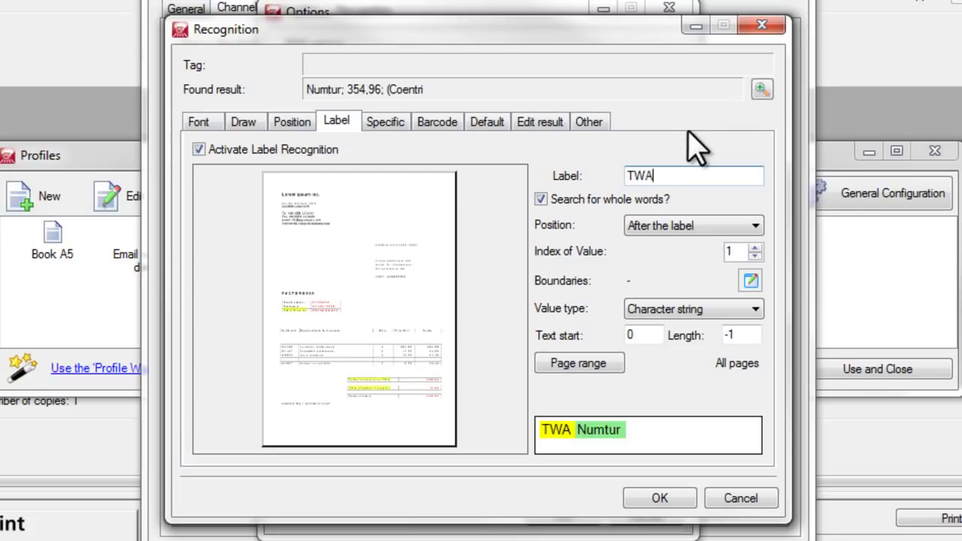
pyautogui.write(' Numtur')
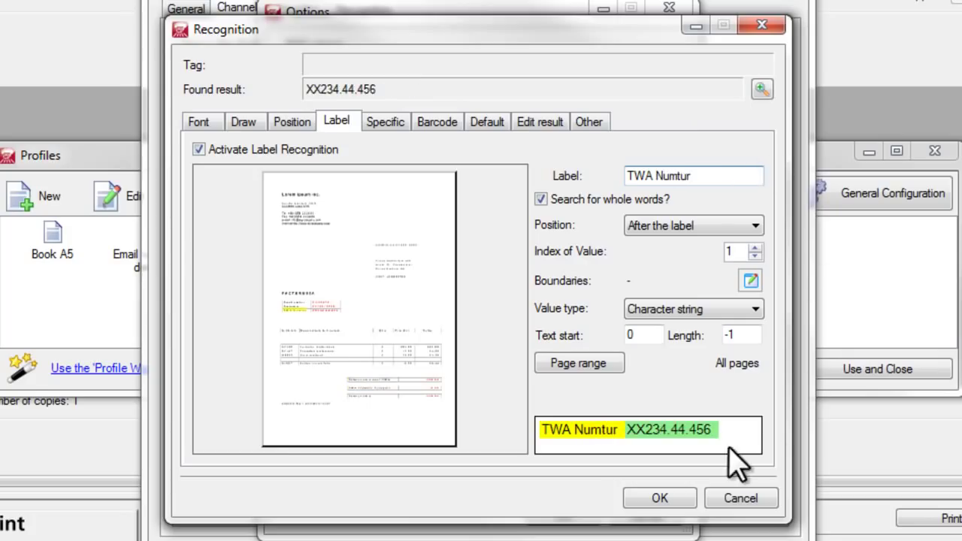
pyautogui.click(660, 497)
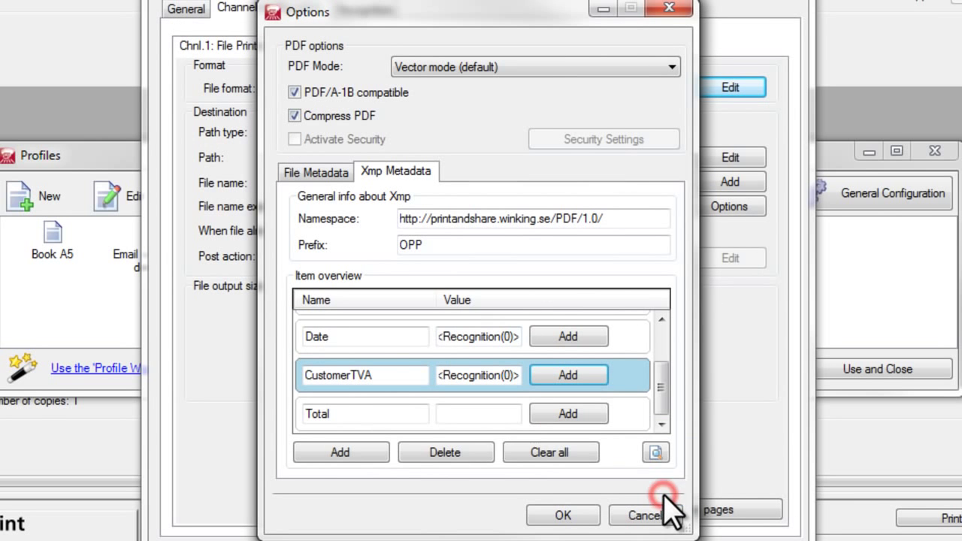
# - Fill the Total property's value with a recognition tag that uses label recognition on the label "Totalunumis excl. TWA"
pyautogui.click(478, 412)
pyautogui.click(580, 415)
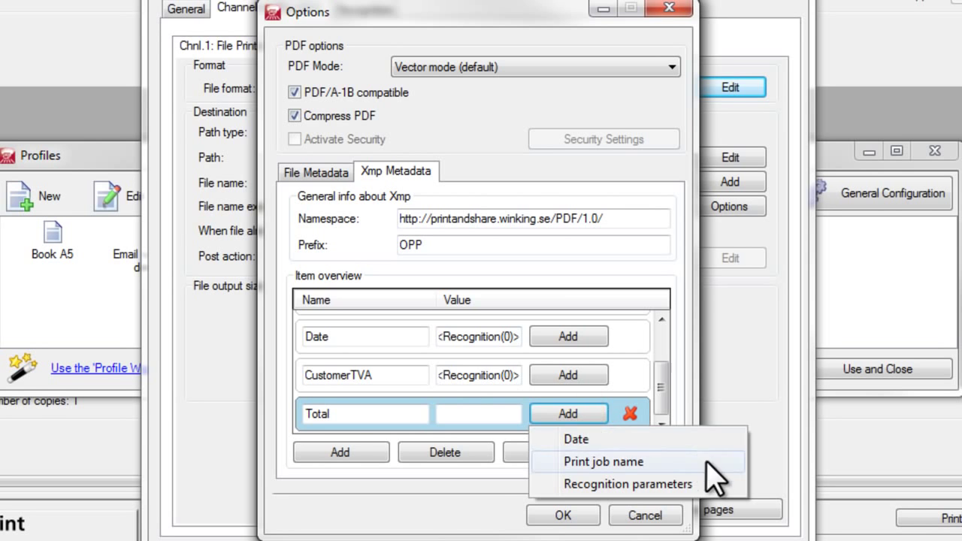
pyautogui.click(722, 485)
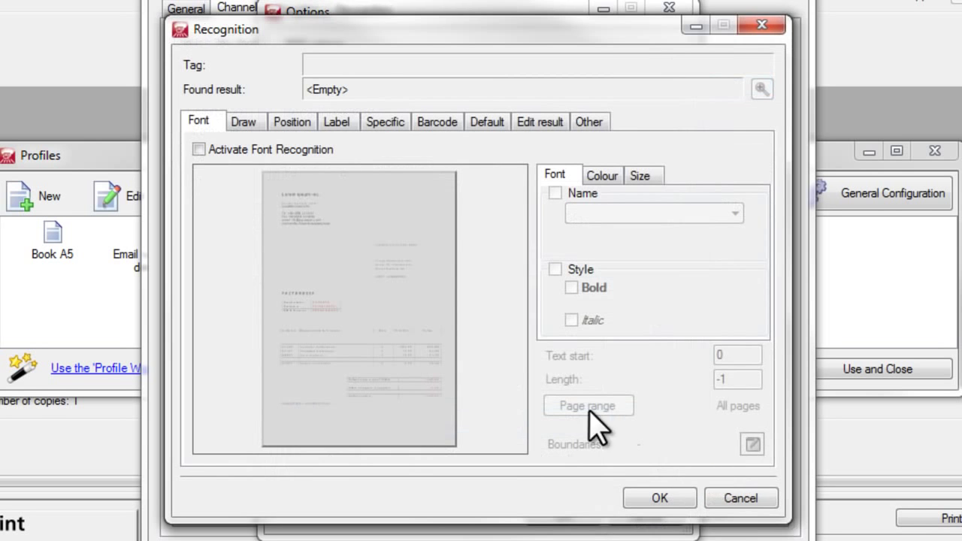
pyautogui.click(335, 123)
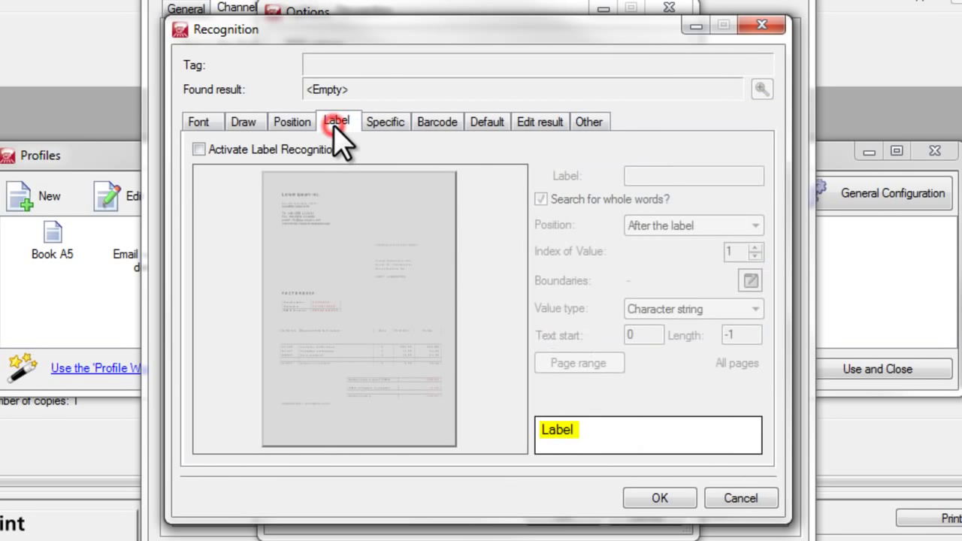
pyautogui.click(327, 150)
pyautogui.click(679, 178)
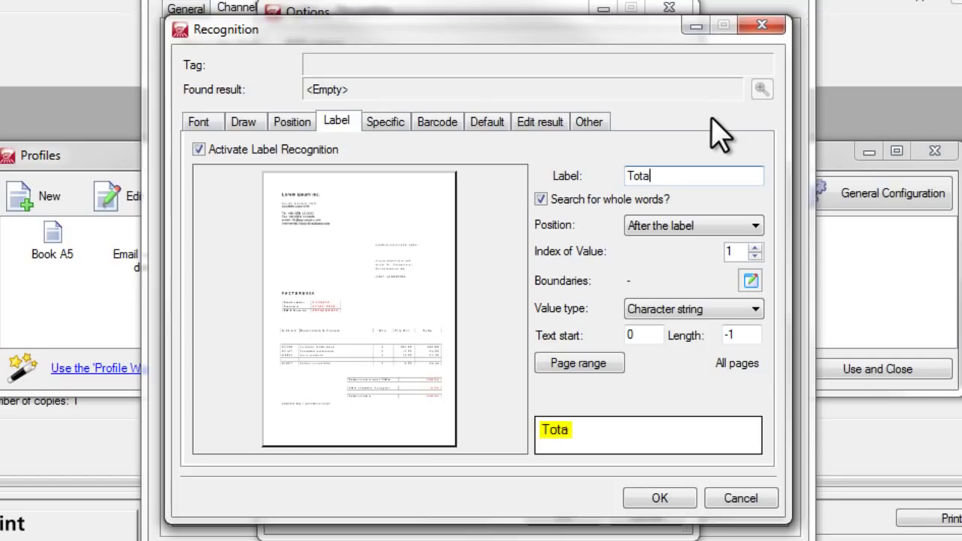
pyautogui.write('Totalunumis')
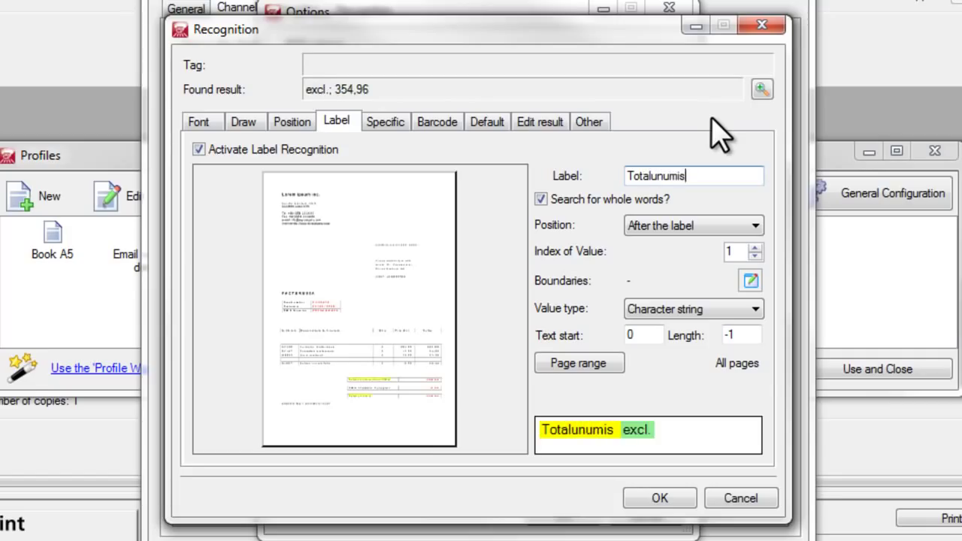
pyautogui.write(' e')
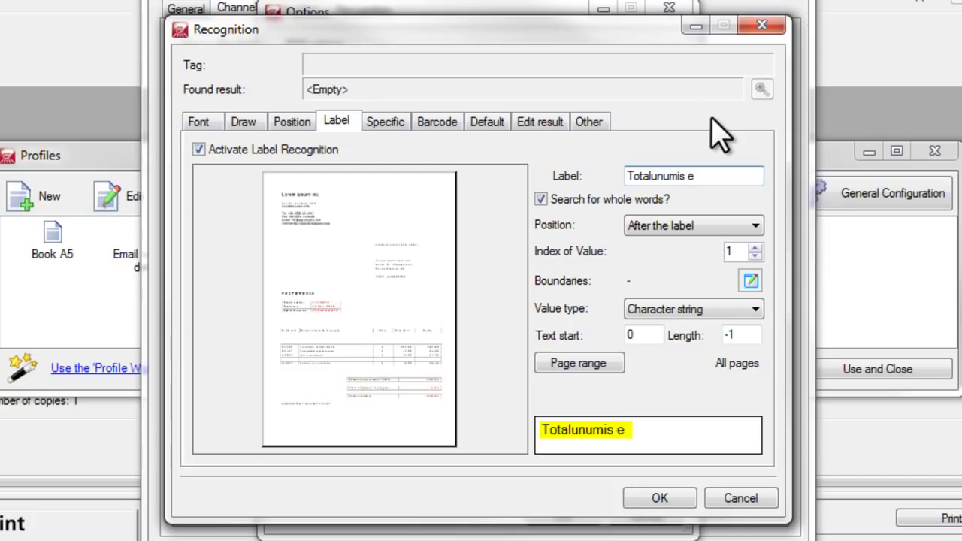
pyautogui.write('xcl. ')
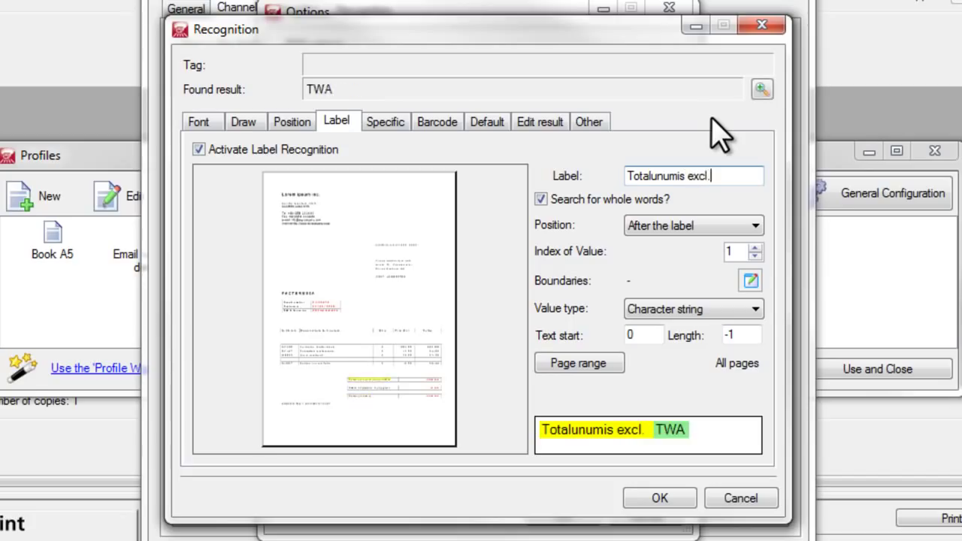
pyautogui.write('TWA')
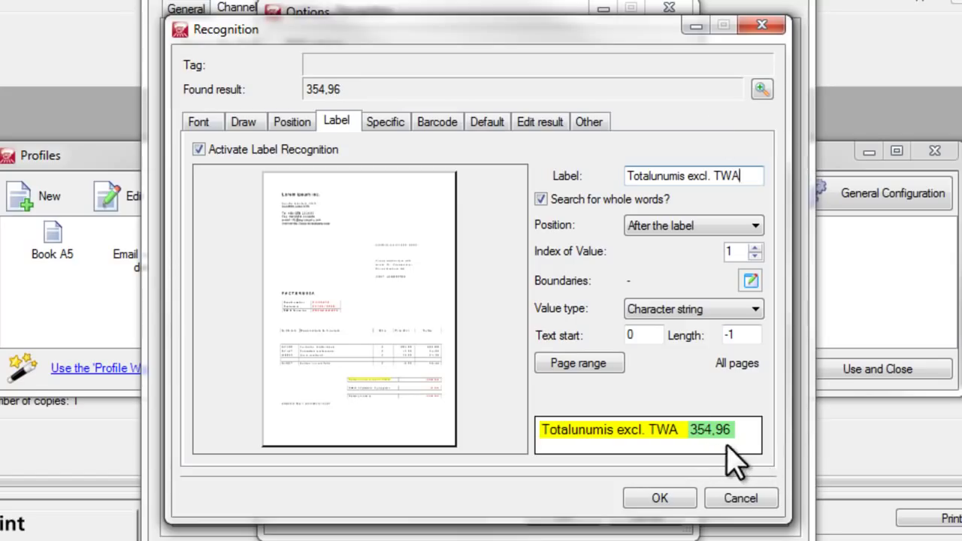
pyautogui.click(660, 499)
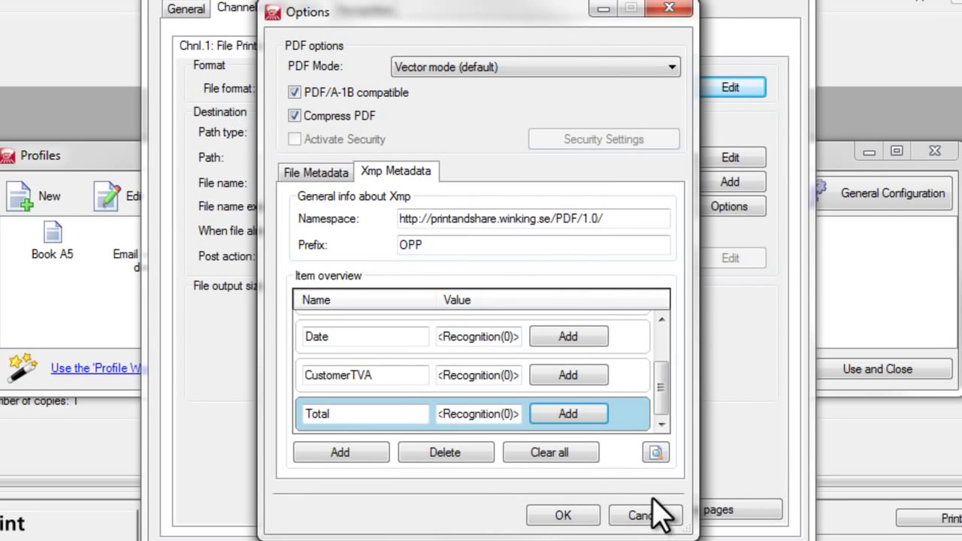
# - Accept the PDF options, save the Archive profile and close the profile manager
pyautogui.click(573, 518)
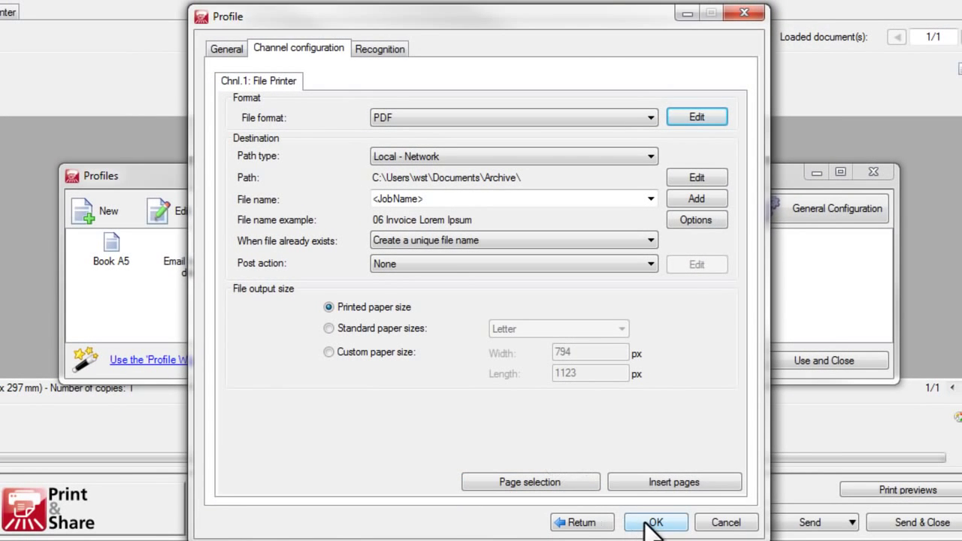
pyautogui.click(651, 521)
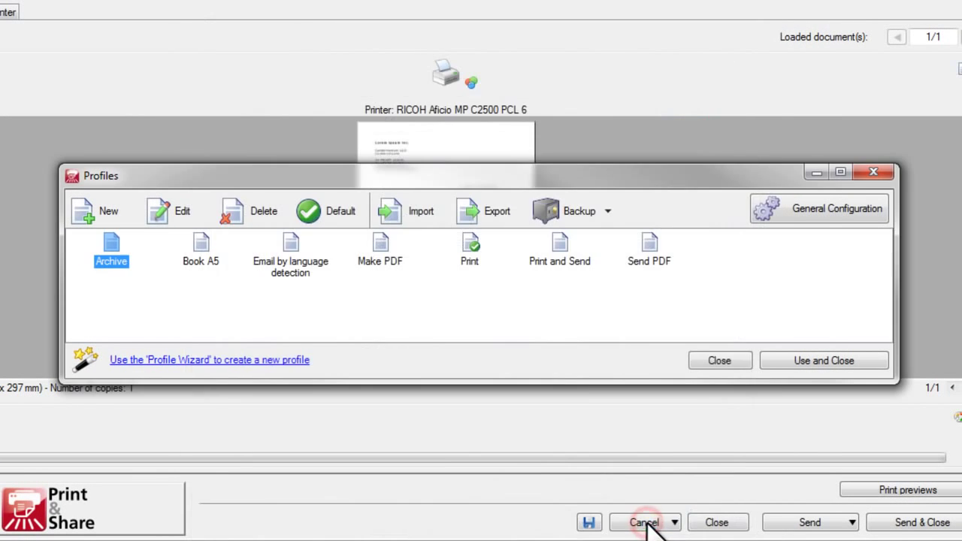
pyautogui.click(712, 364)
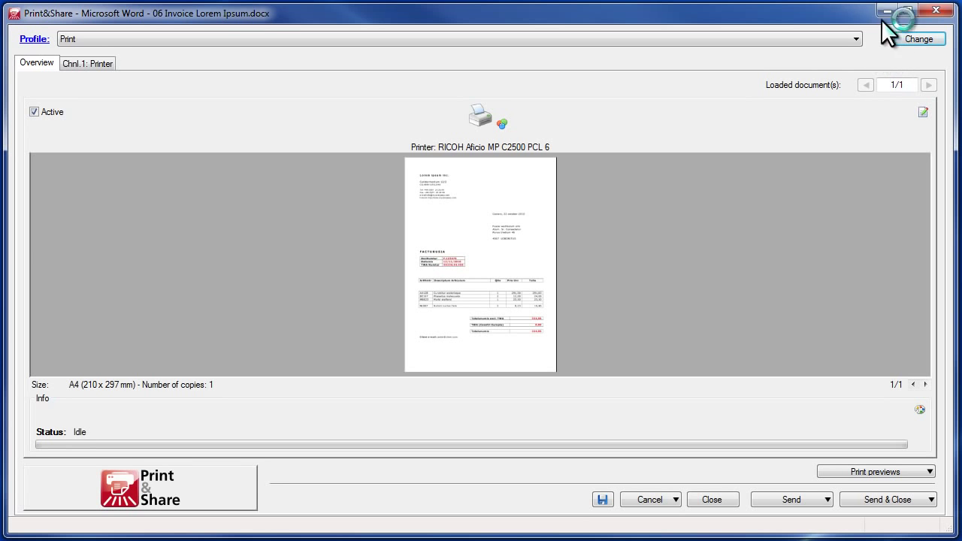
# - Close the Print&Share window and return to the invoice document in Microsoft Word
pyautogui.click(936, 10)
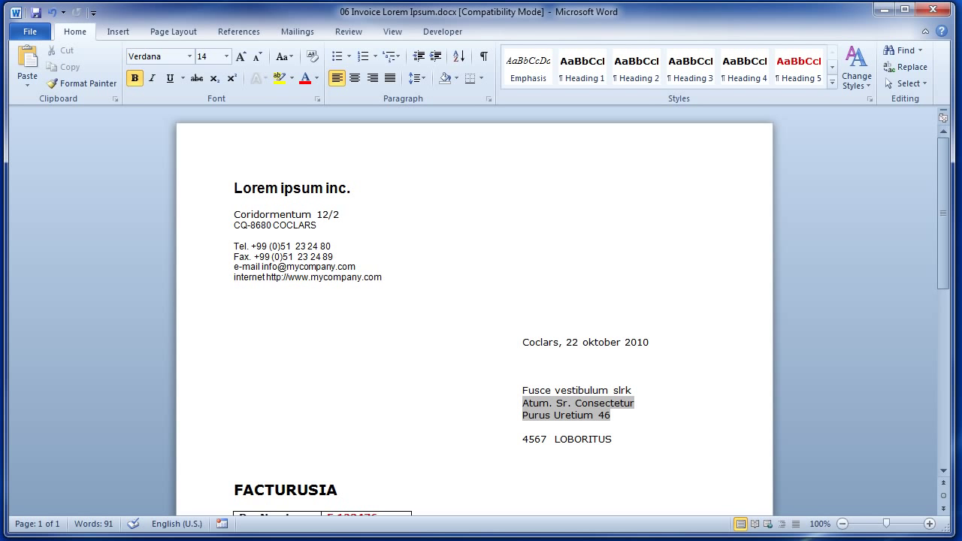
pyautogui.moveTo(940, 157)
pyautogui.mouseDown()
pyautogui.moveTo(950, 187)
pyautogui.moveTo(938, 334)
pyautogui.moveTo(955, 235)
pyautogui.moveTo(948, 149)
pyautogui.mouseUp()
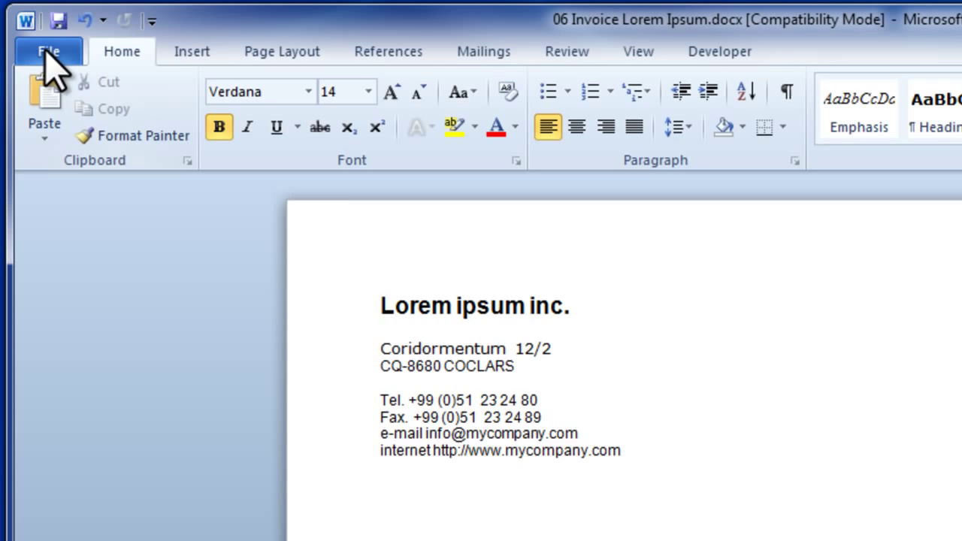
# - Print the invoice document from Word to the Print+Share printer and minimize the Word window
pyautogui.click(46, 52)
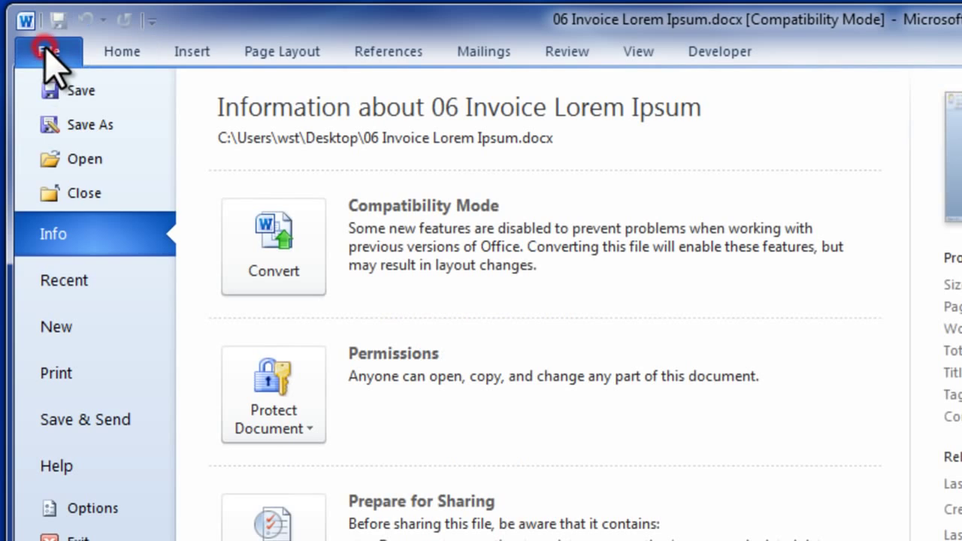
pyautogui.click(135, 372)
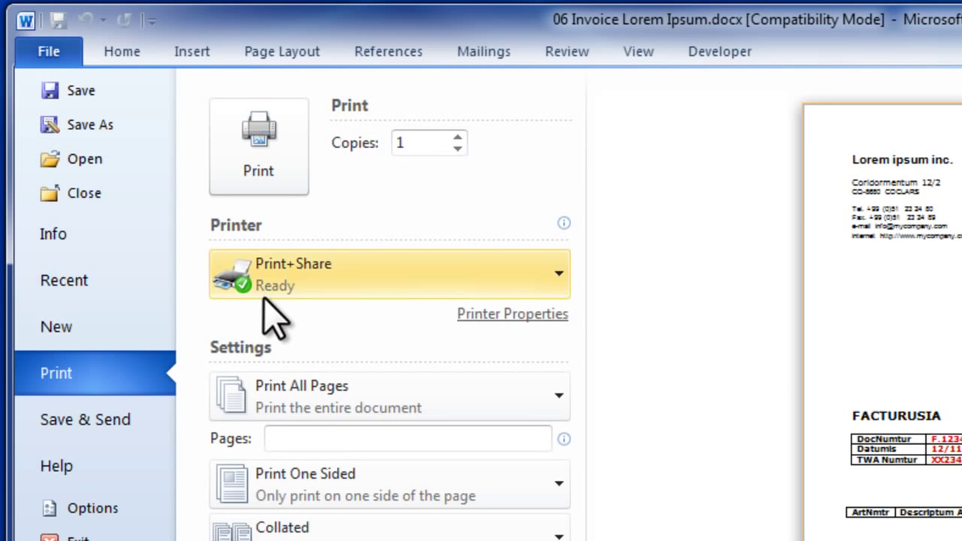
pyautogui.click(242, 183)
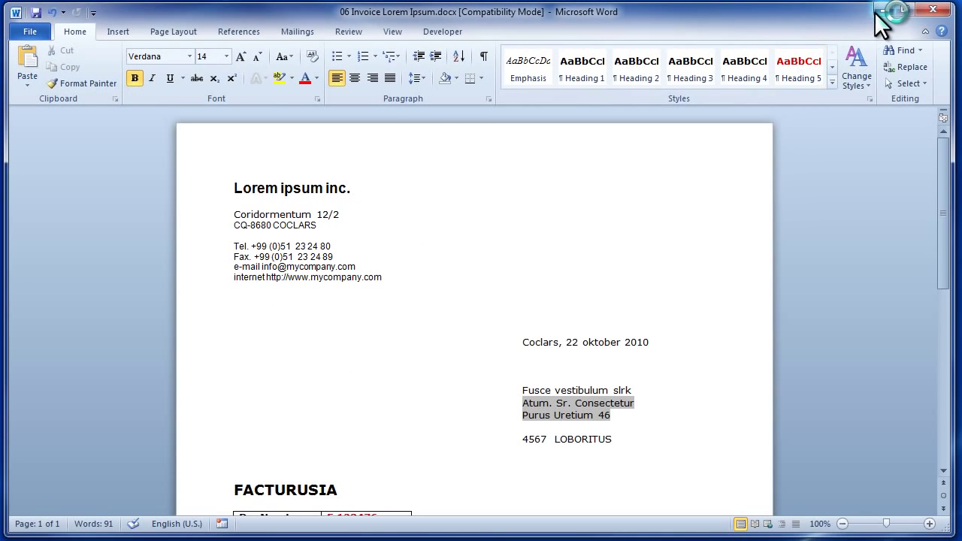
pyautogui.click(880, 11)
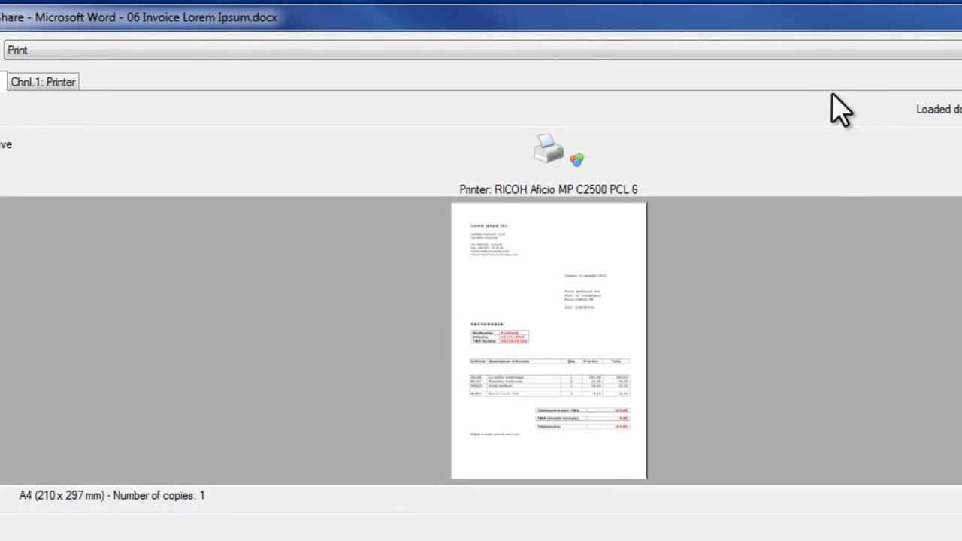
# - Apply the Archive profile to the printed invoice in Print&Share, send it and close the window
pyautogui.click(836, 50)
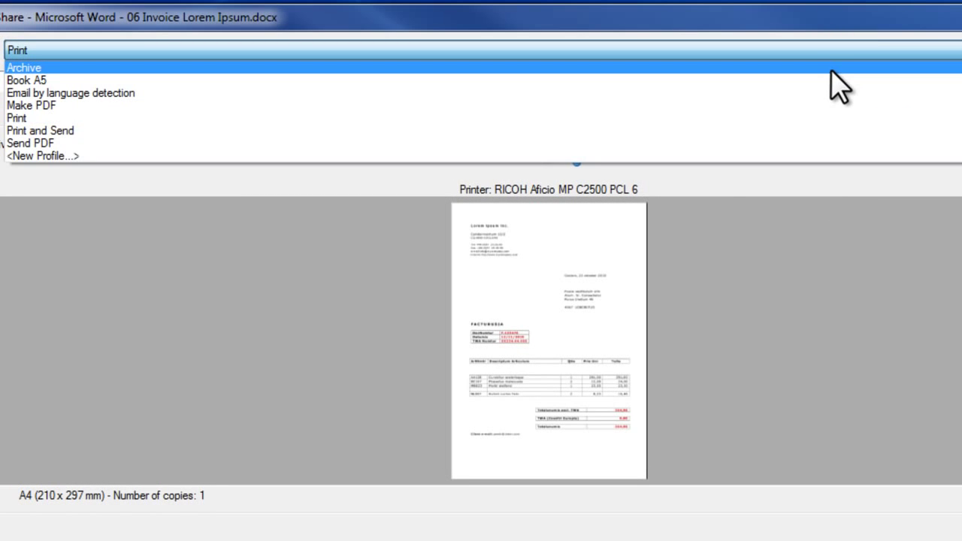
pyautogui.click(832, 69)
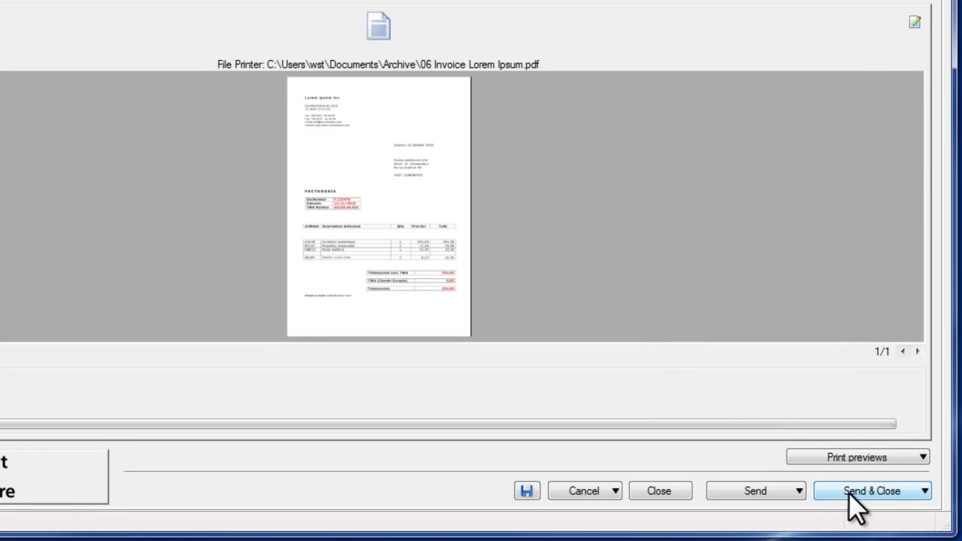
pyautogui.click(849, 492)
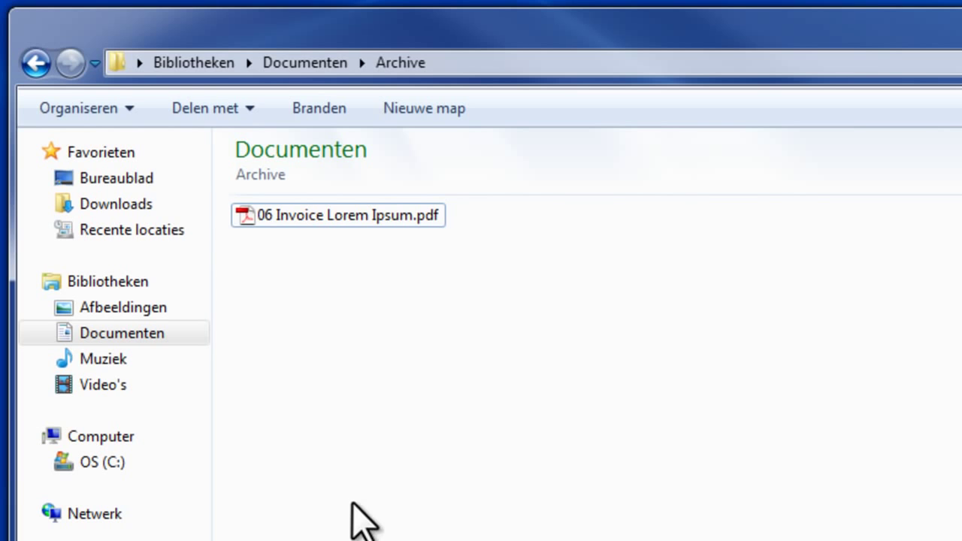
# - View 06 Invoice Lorem Ipsum.pdf from the Archive folder in Adobe Reader, closing both the document and the folder when done
pyautogui.click(356, 216)
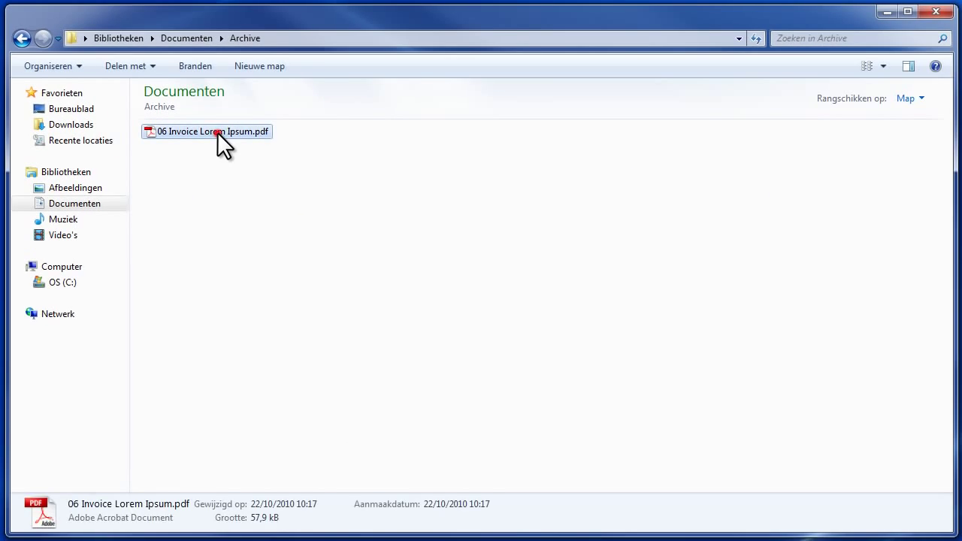
pyautogui.doubleClick(217, 133)
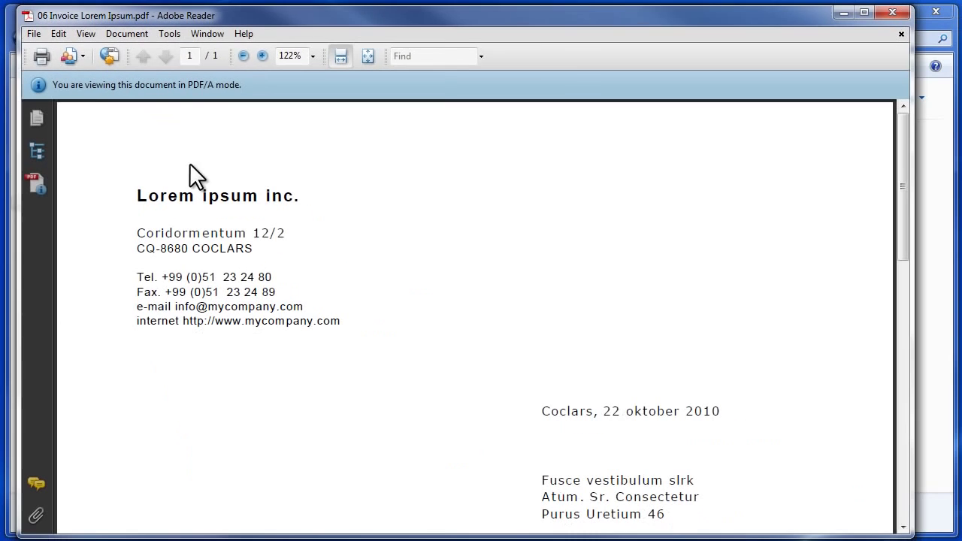
pyautogui.click(899, 13)
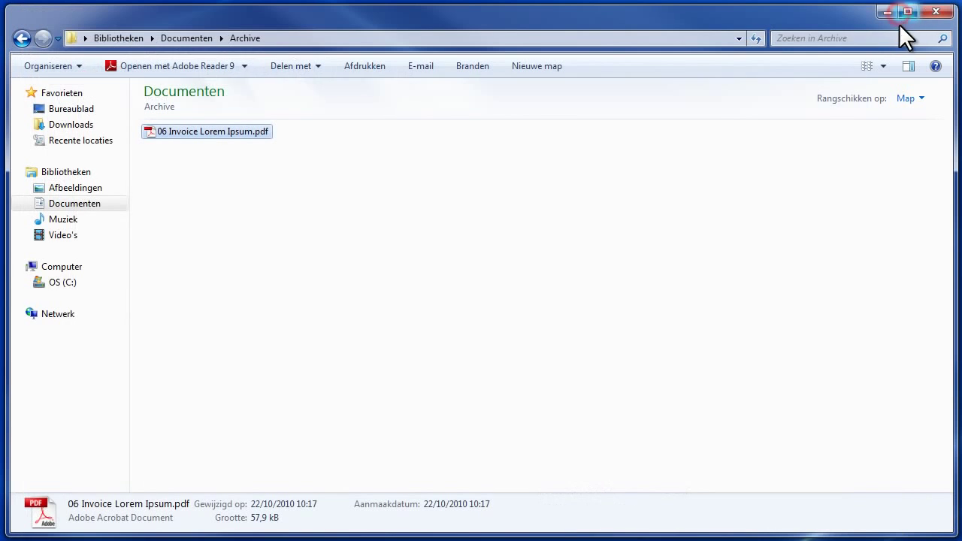
pyautogui.click(936, 12)
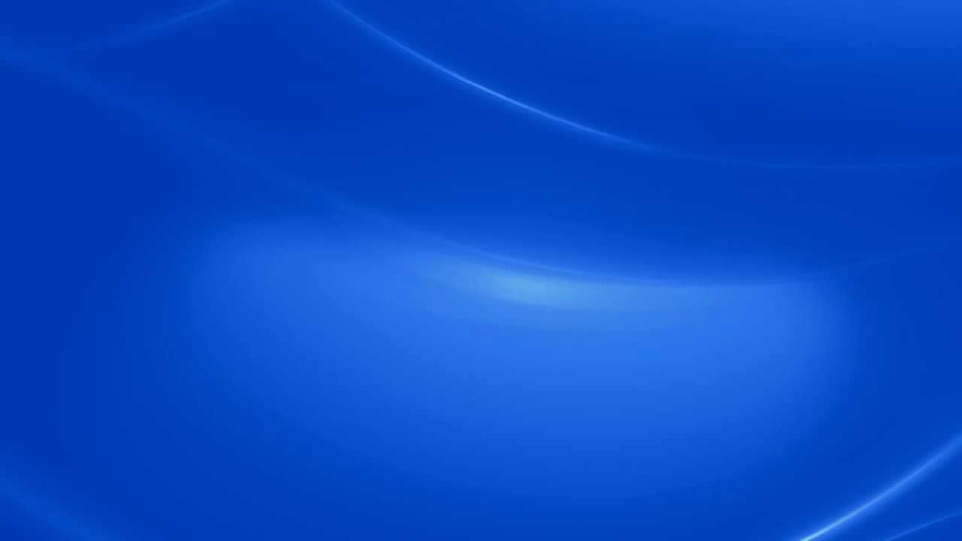